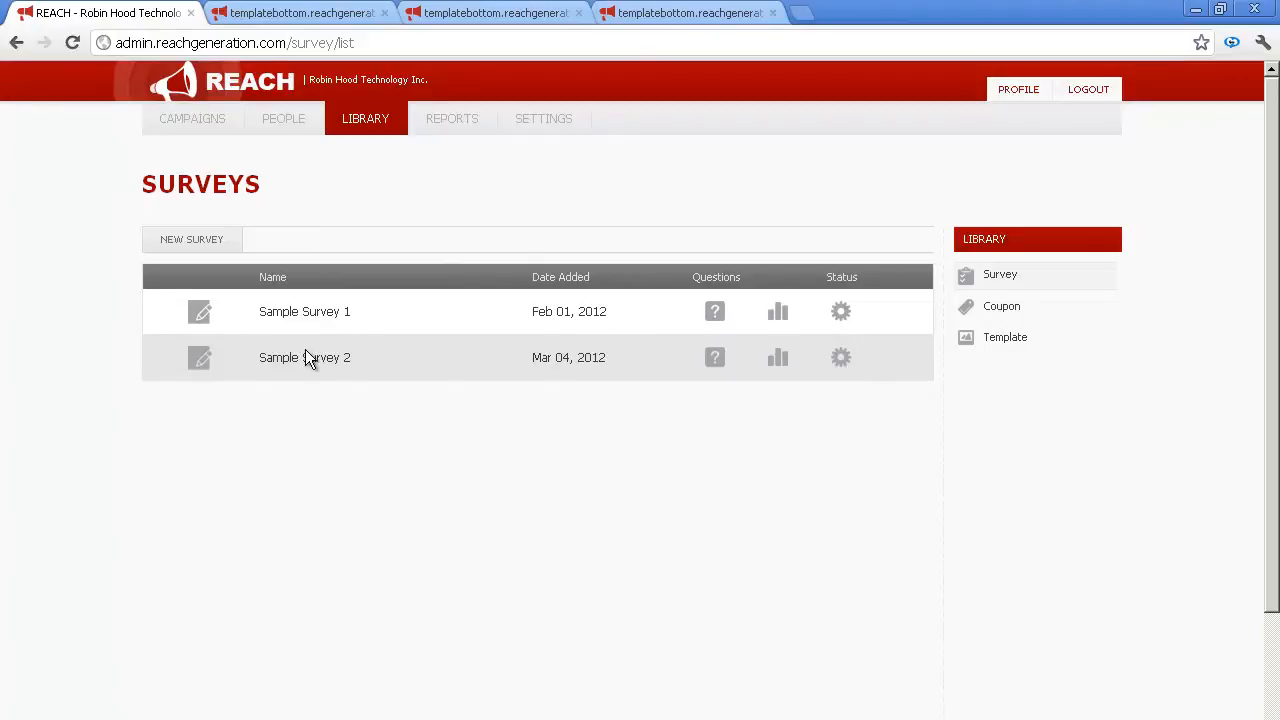
# Step: Open Sample Survey 2 for editing and examine its name, status choices and welcome text
pyautogui.click(200, 360)
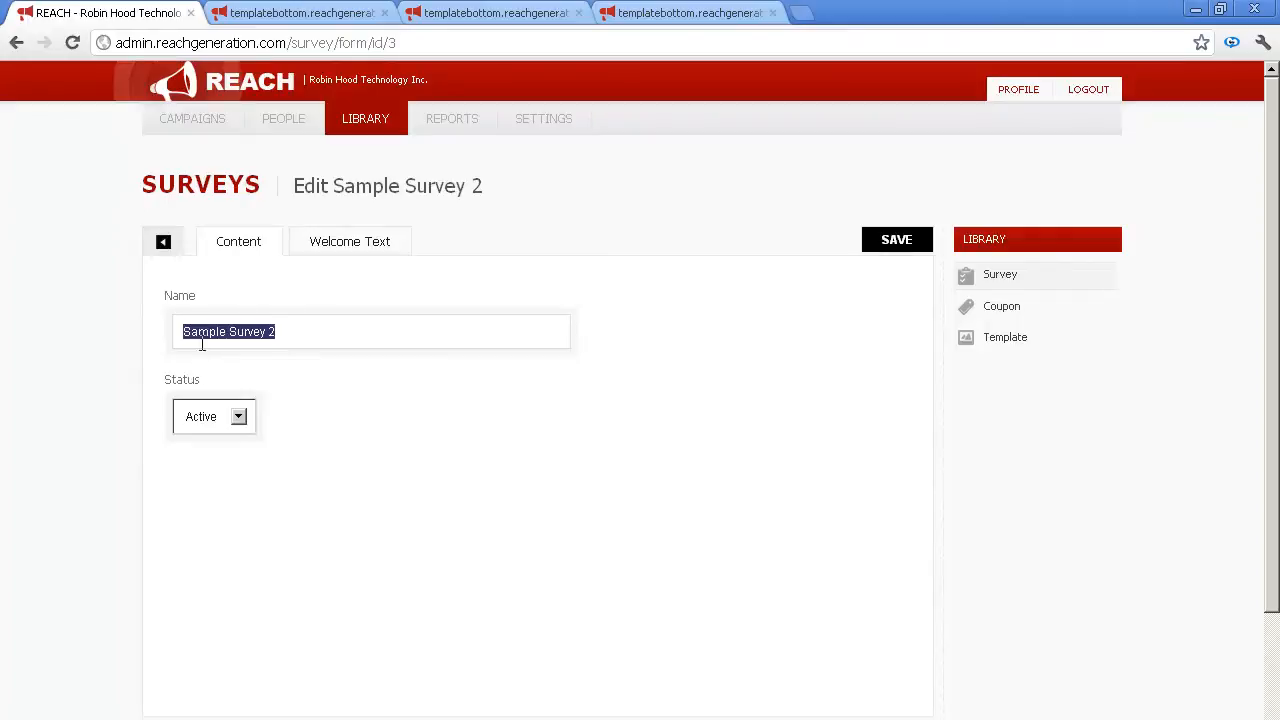
pyautogui.click(200, 333)
pyautogui.click(239, 418)
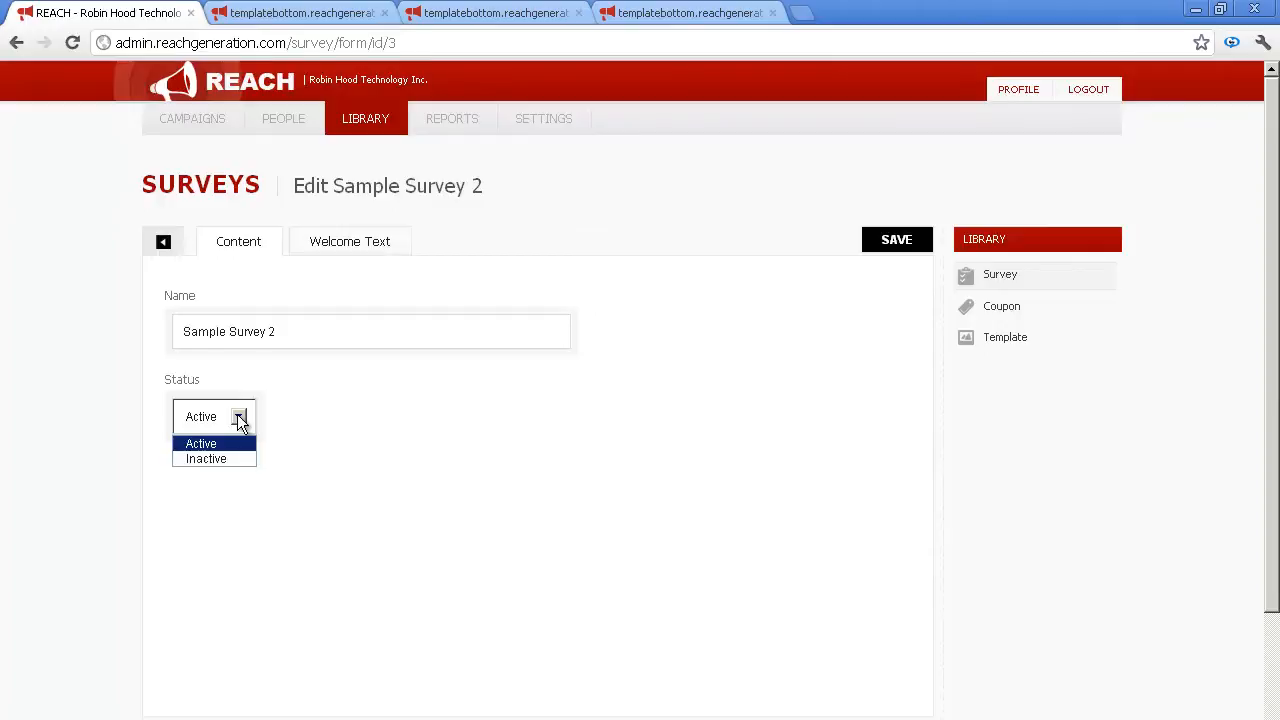
pyautogui.click(362, 256)
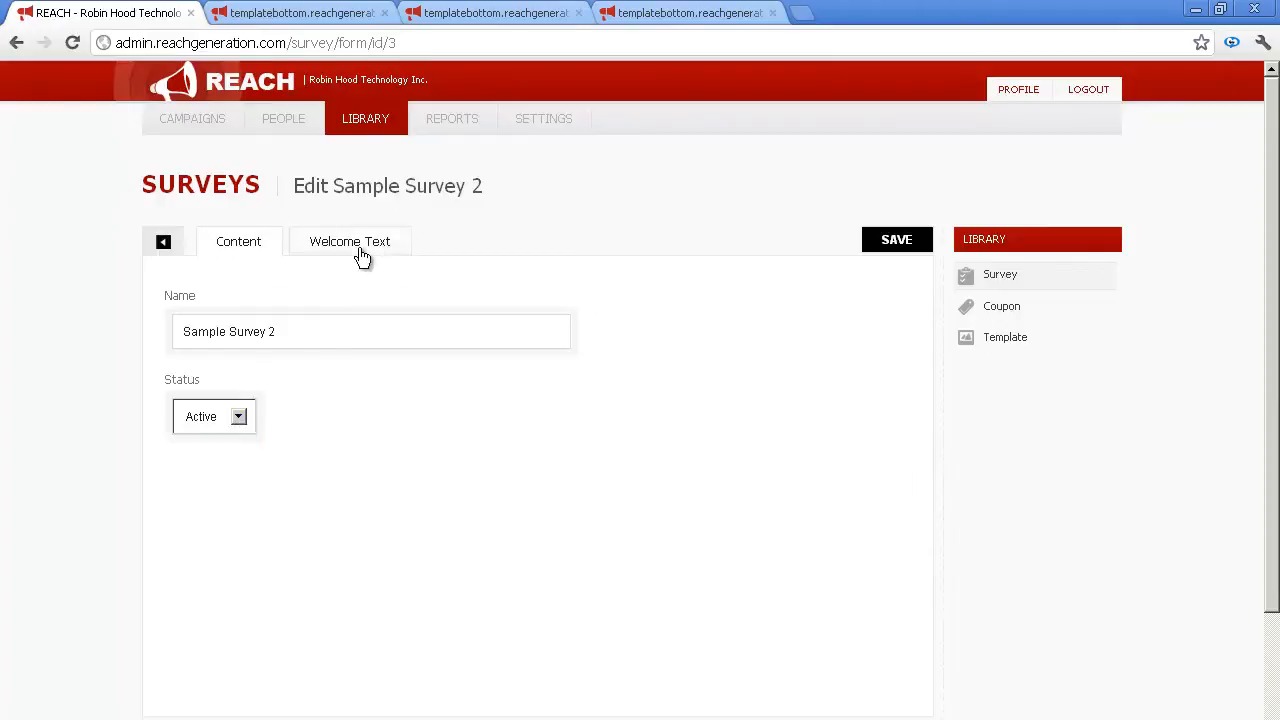
pyautogui.click(362, 256)
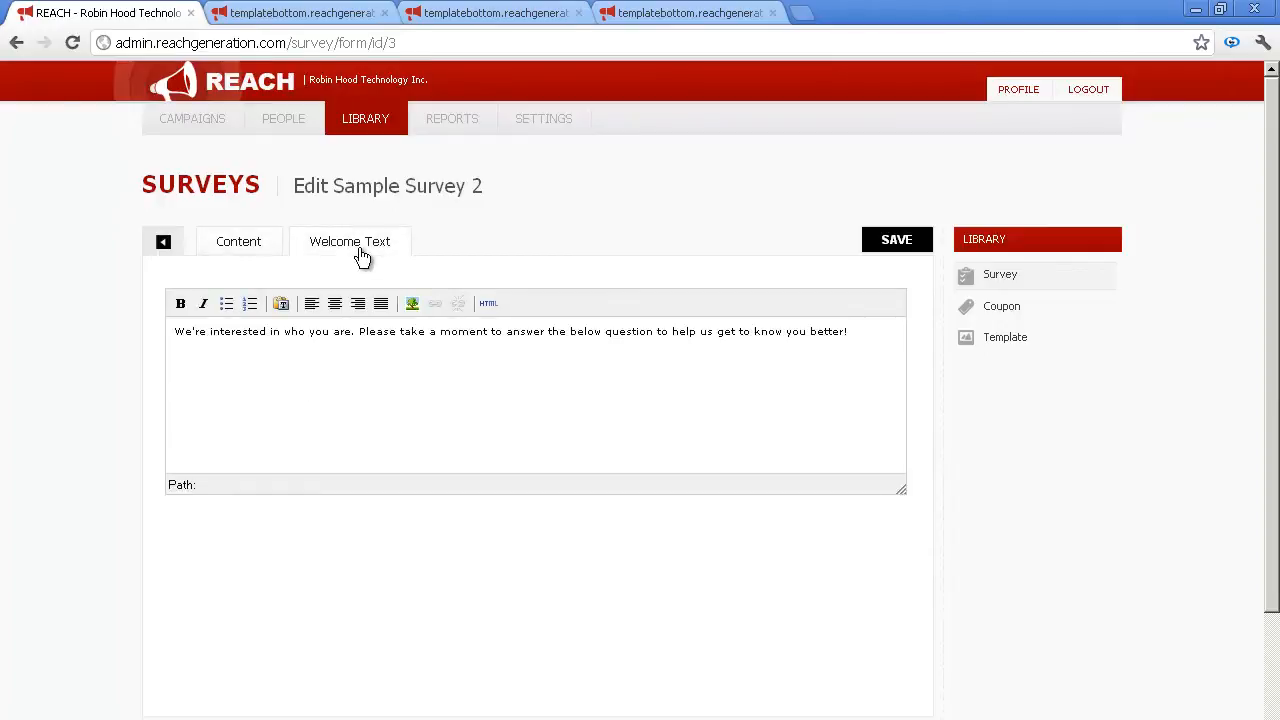
pyautogui.click(282, 352)
# Step: Examine how the survey appears on the live campaign page, and return to the survey list
pyautogui.click(650, 15)
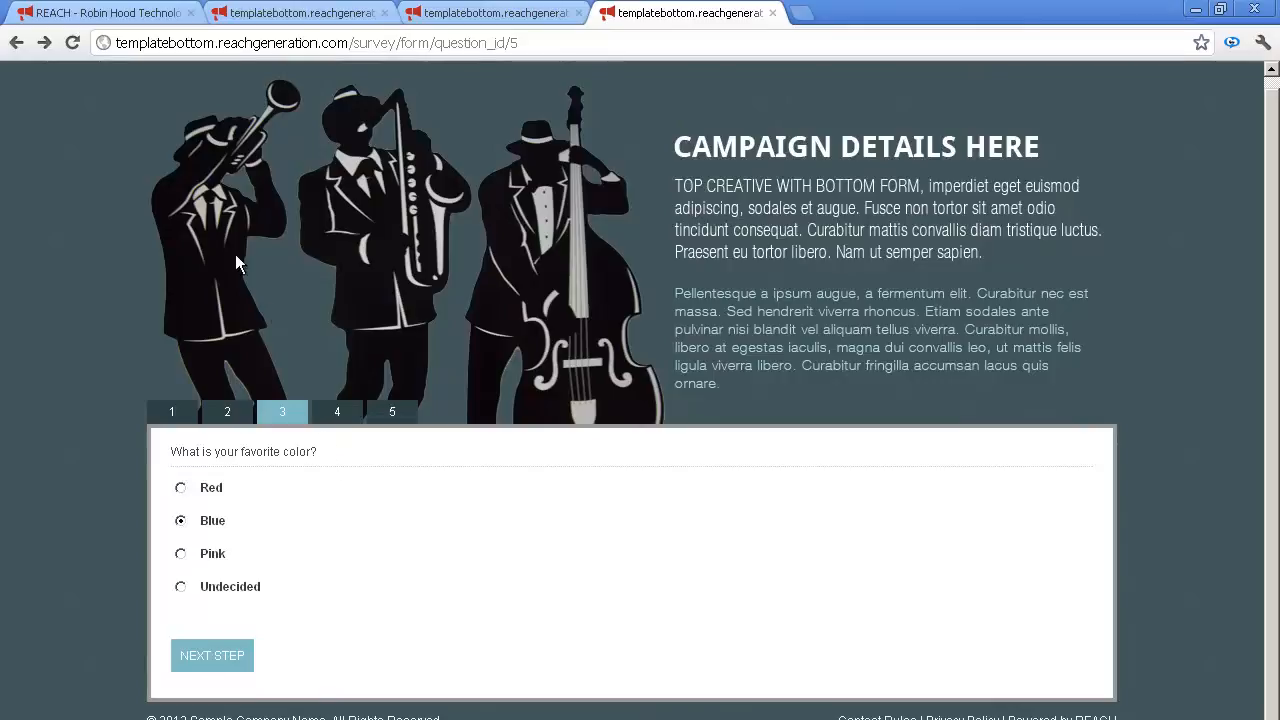
pyautogui.click(107, 18)
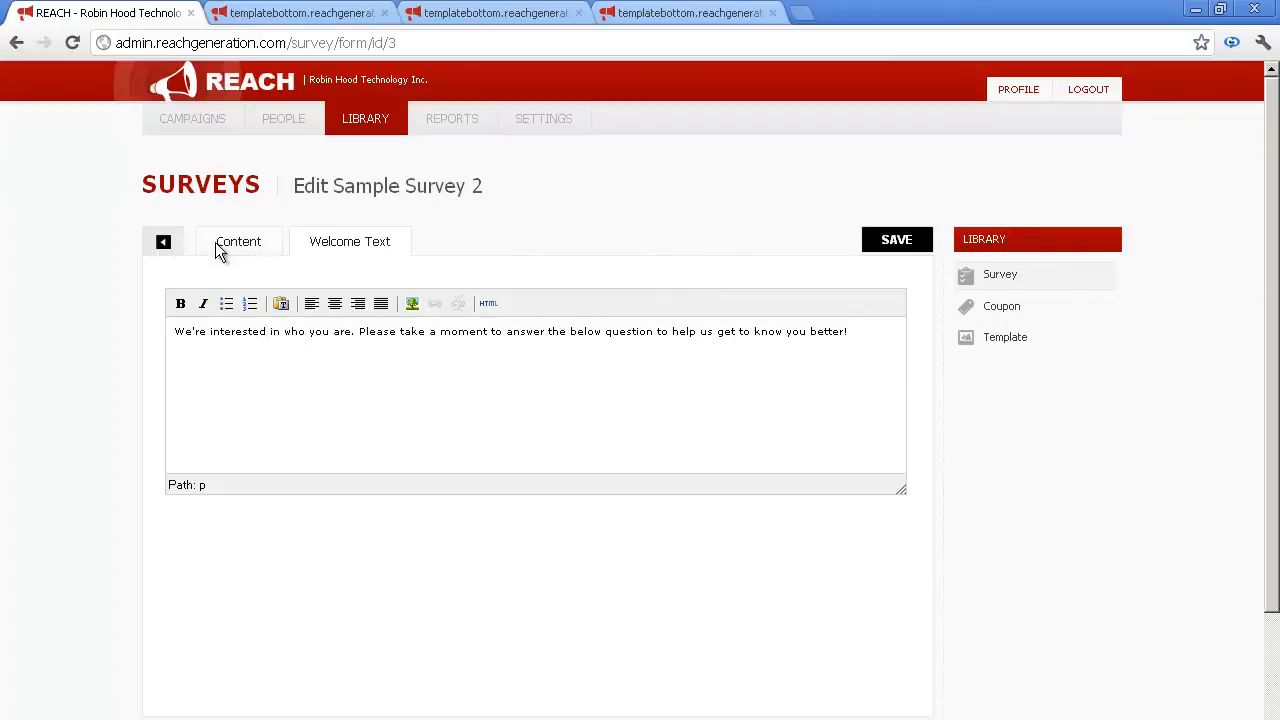
pyautogui.click(164, 246)
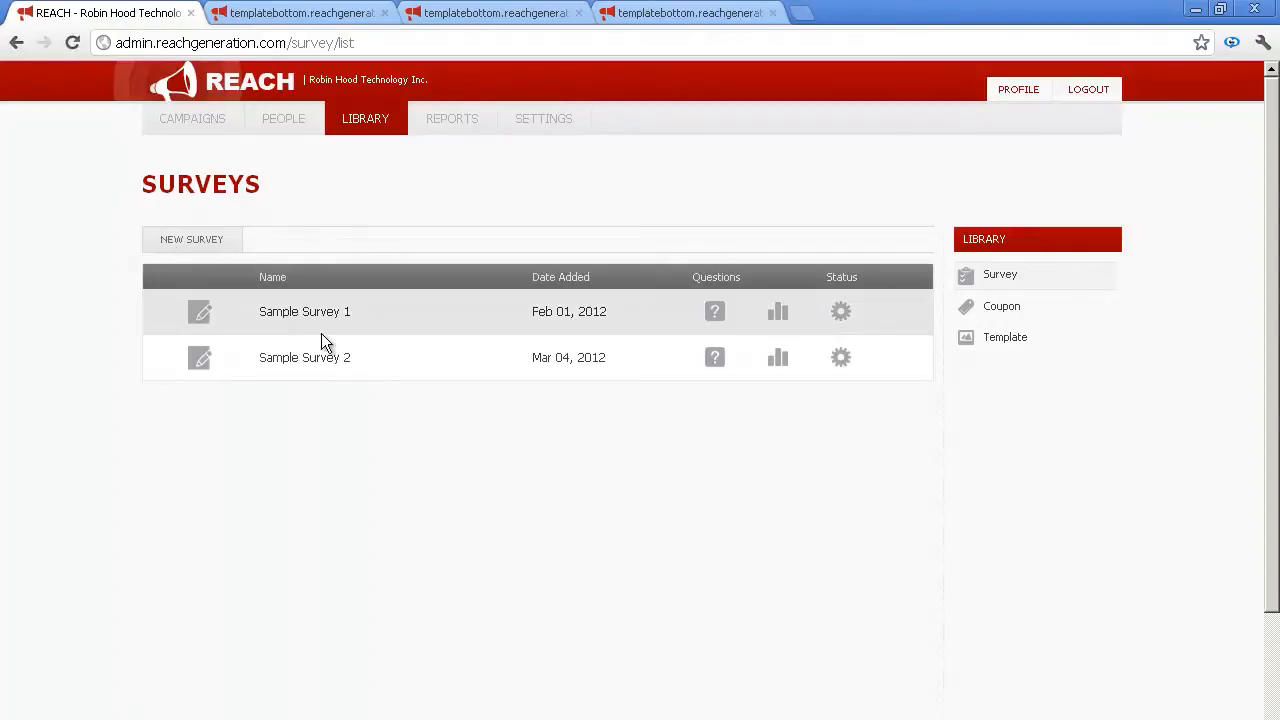
# Step: Open Sample Survey 2's questions, move "What is your favorite pet?" above the color question and move it back down
pyautogui.click(714, 357)
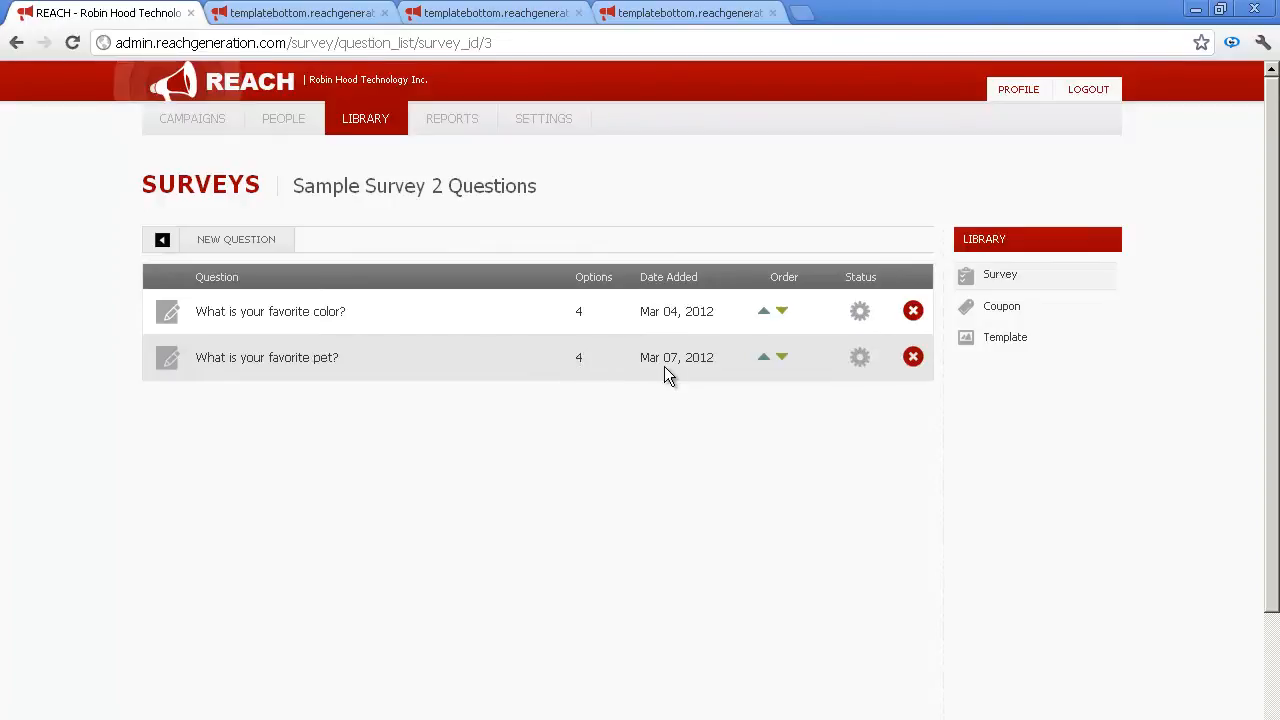
pyautogui.click(763, 359)
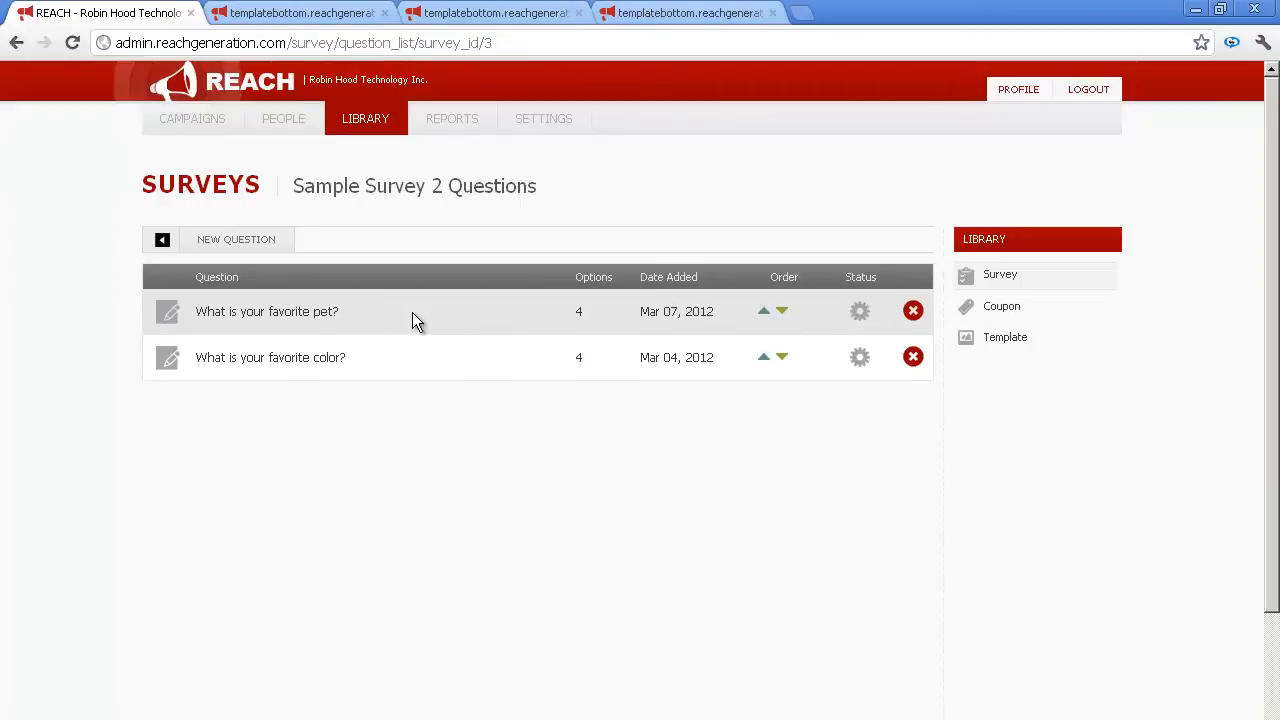
pyautogui.click(781, 313)
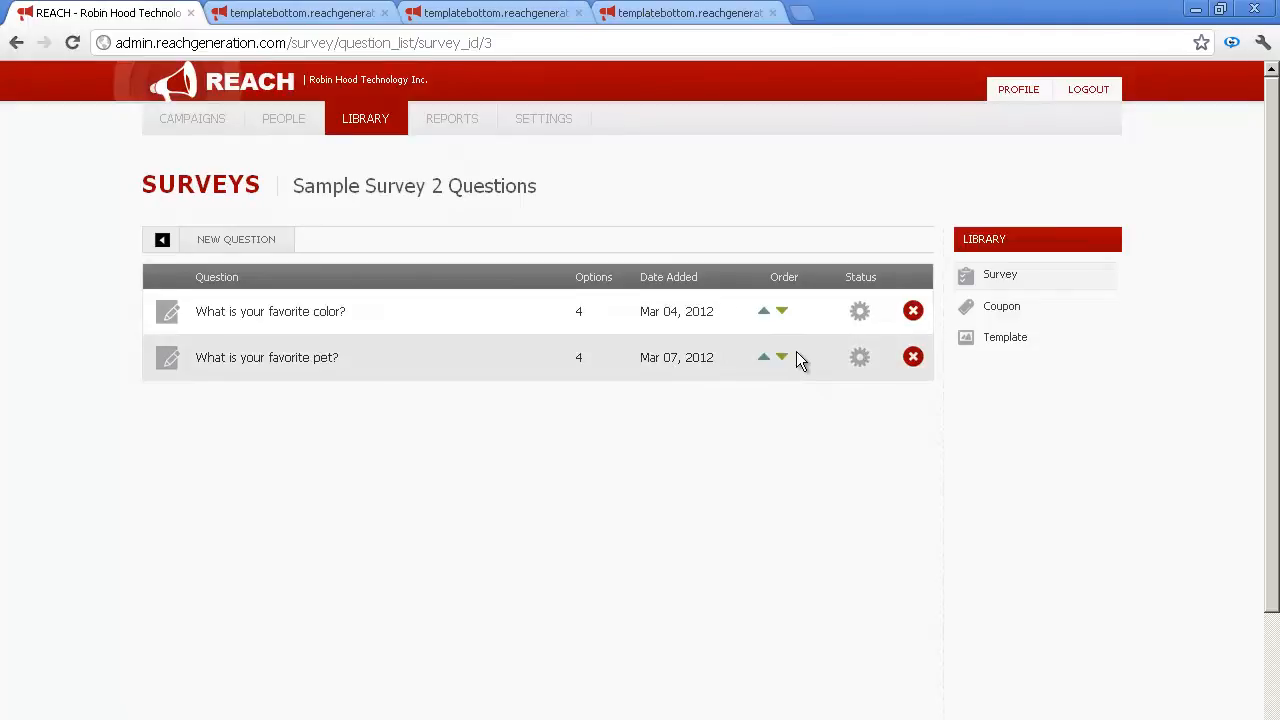
# Step: Start deleting the "What is your favorite pet?" question and cancel the deletion
pyautogui.click(860, 360)
pyautogui.click(863, 370)
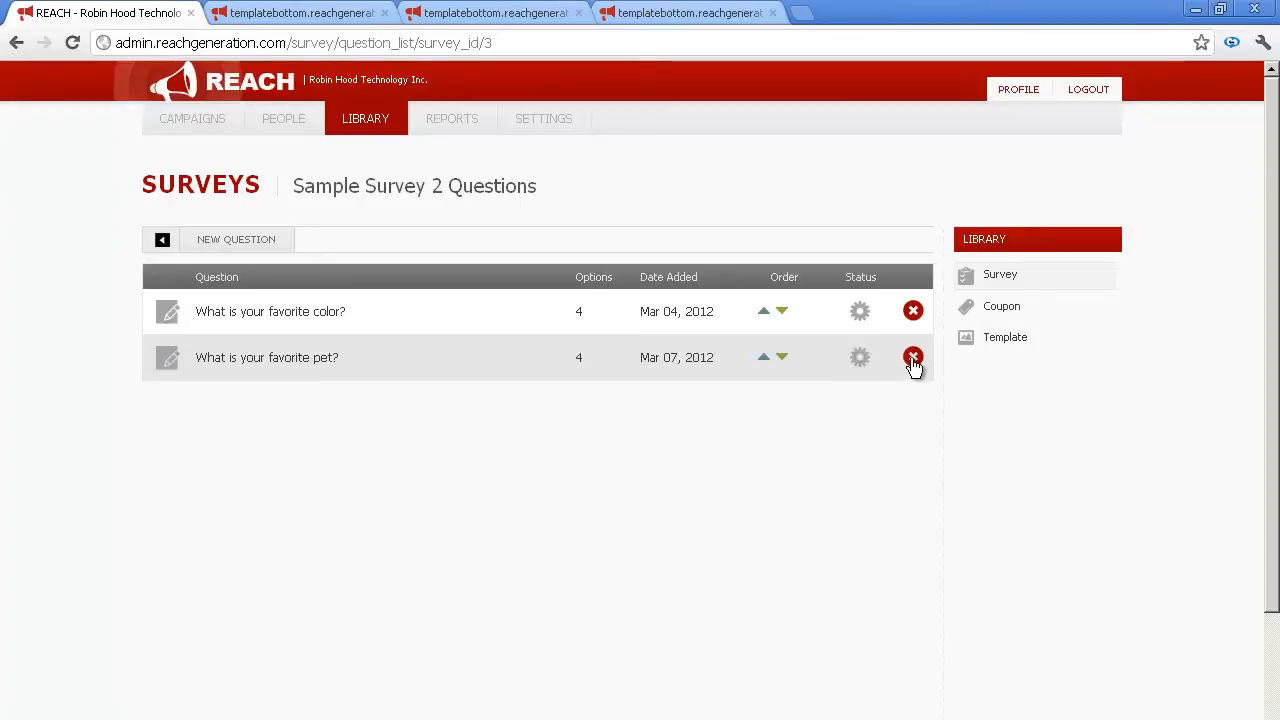
pyautogui.click(913, 358)
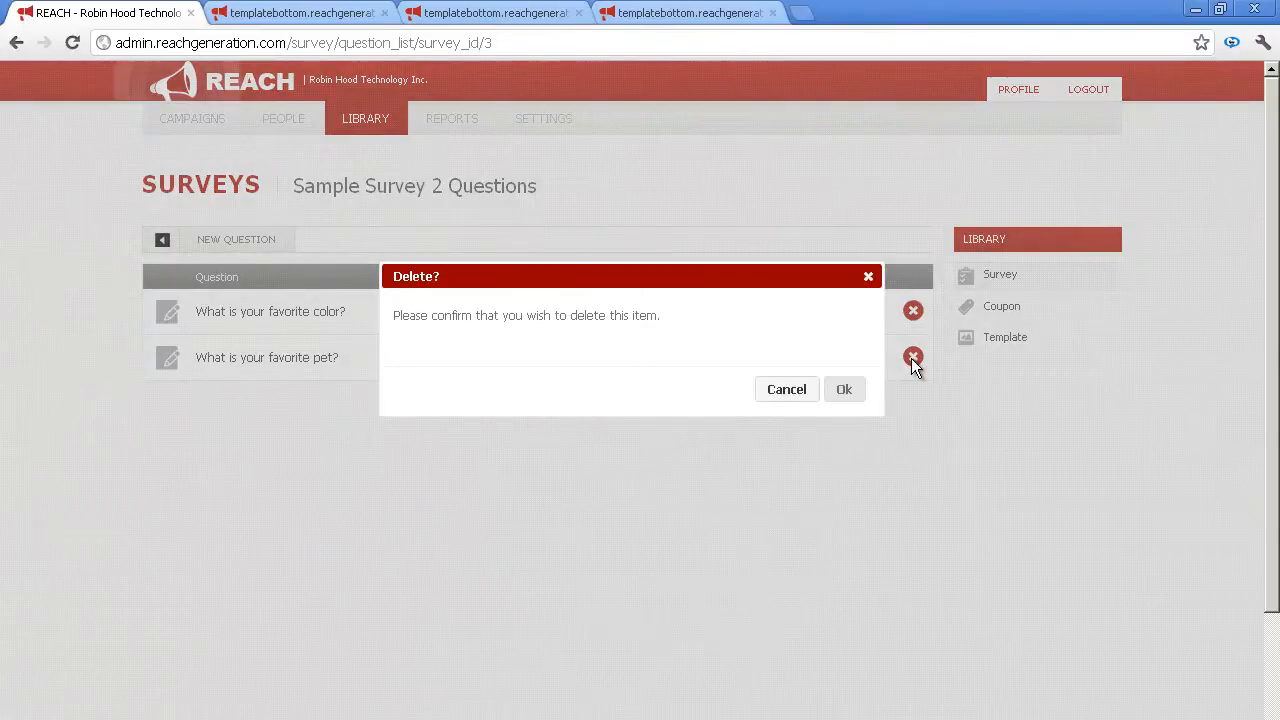
pyautogui.click(795, 390)
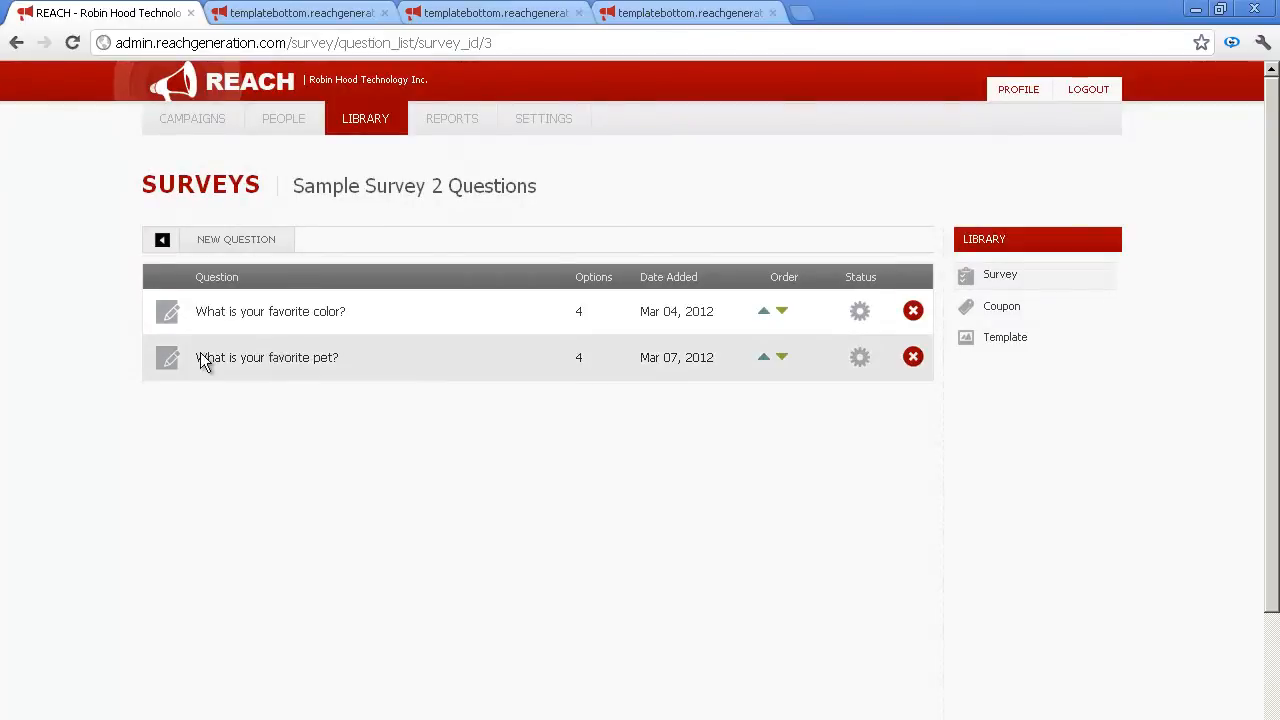
# Step: Open the "What is your favorite pet?" question and examine its text and its type, status and order choices
pyautogui.click(168, 359)
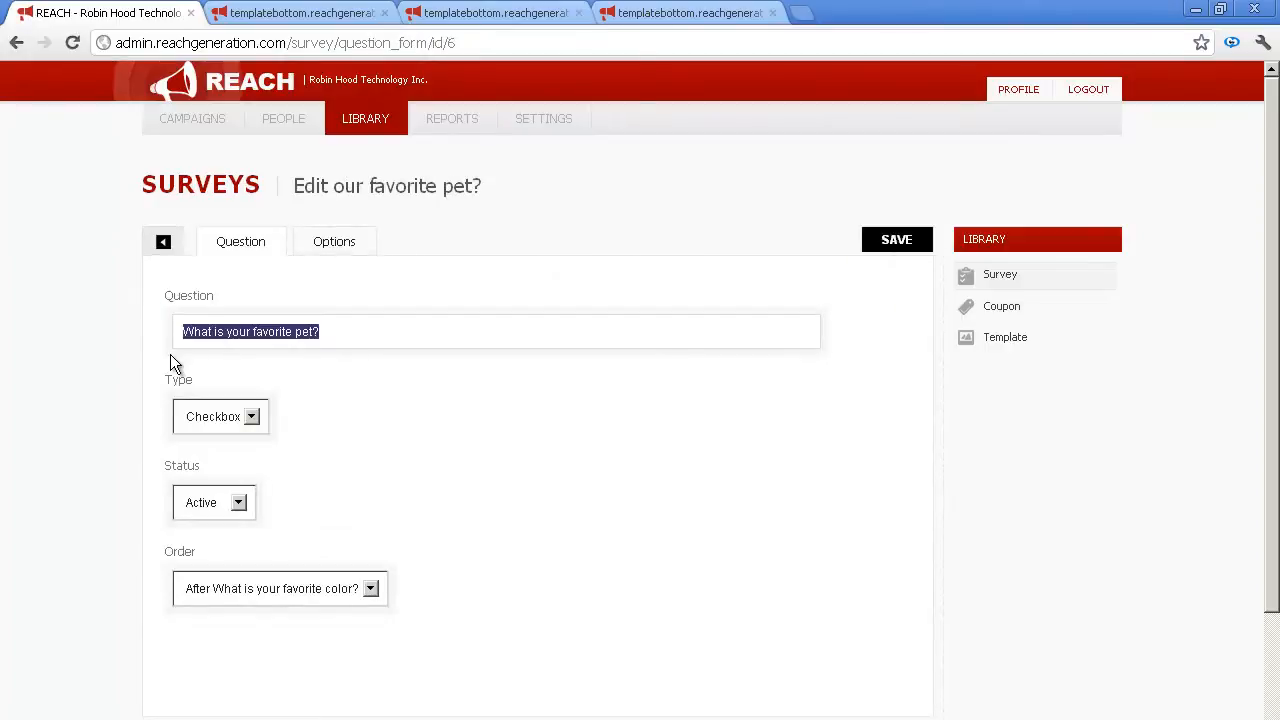
pyautogui.click(240, 335)
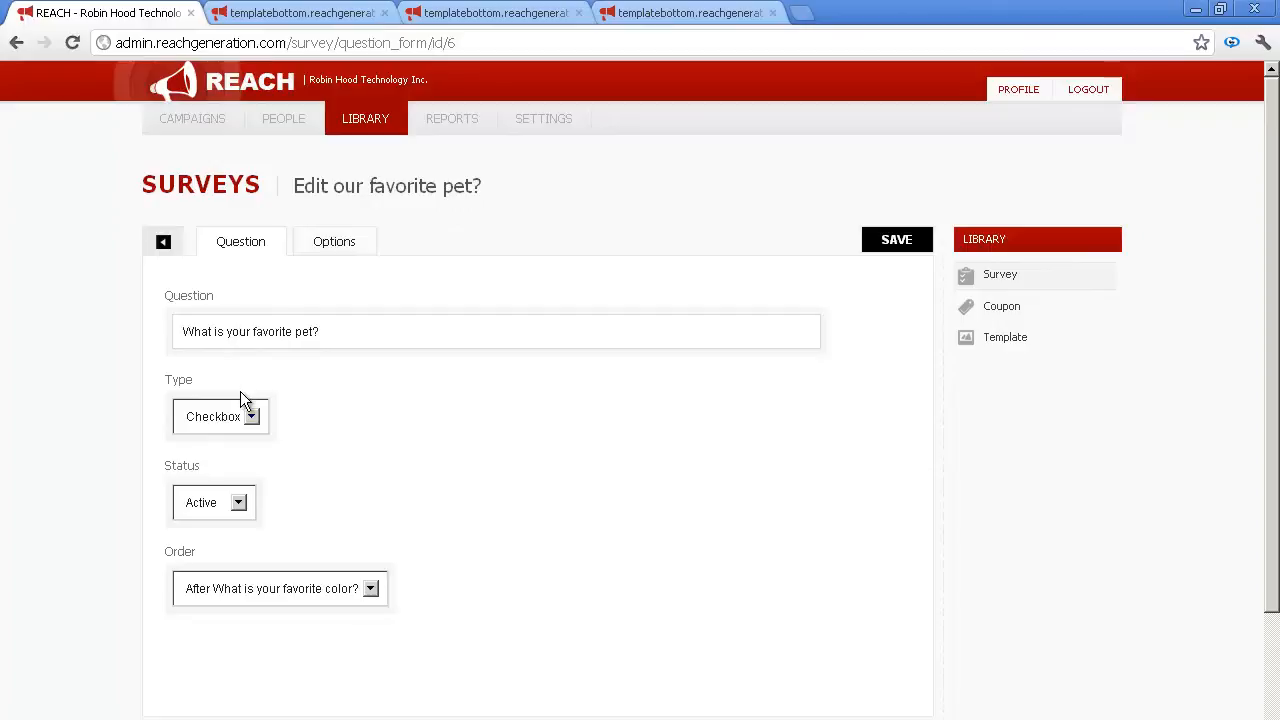
pyautogui.click(251, 418)
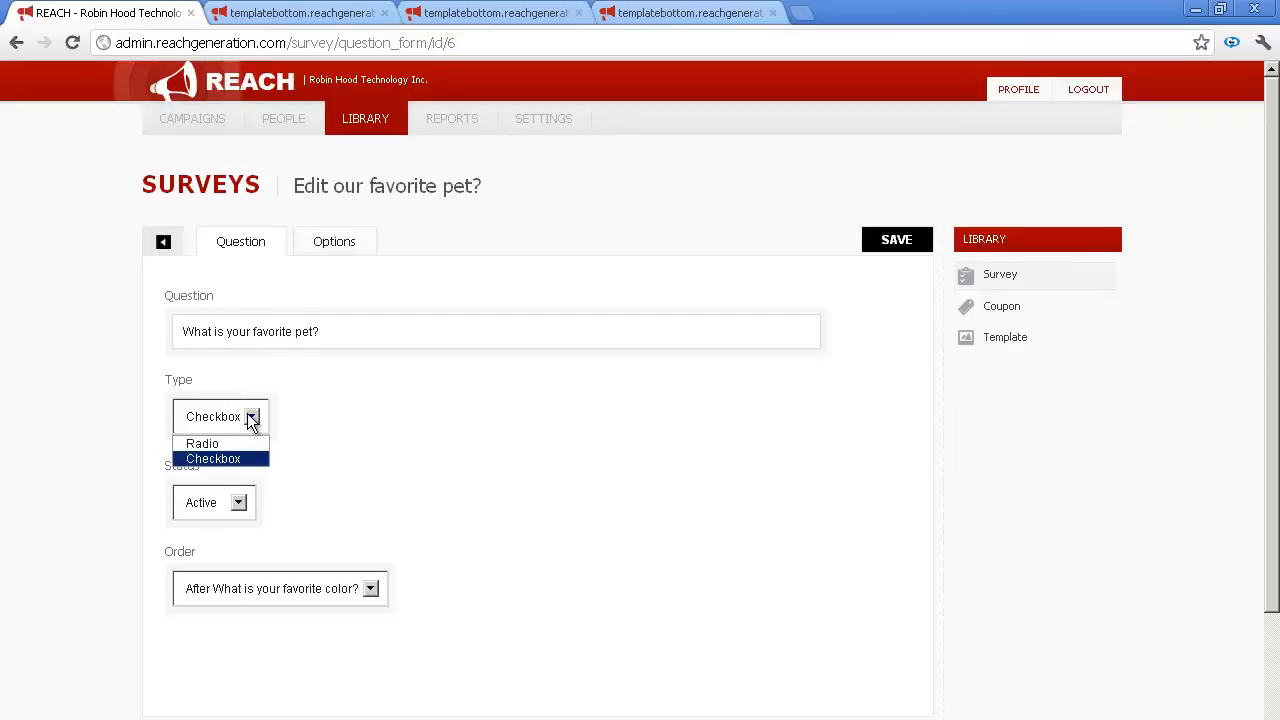
pyautogui.click(304, 444)
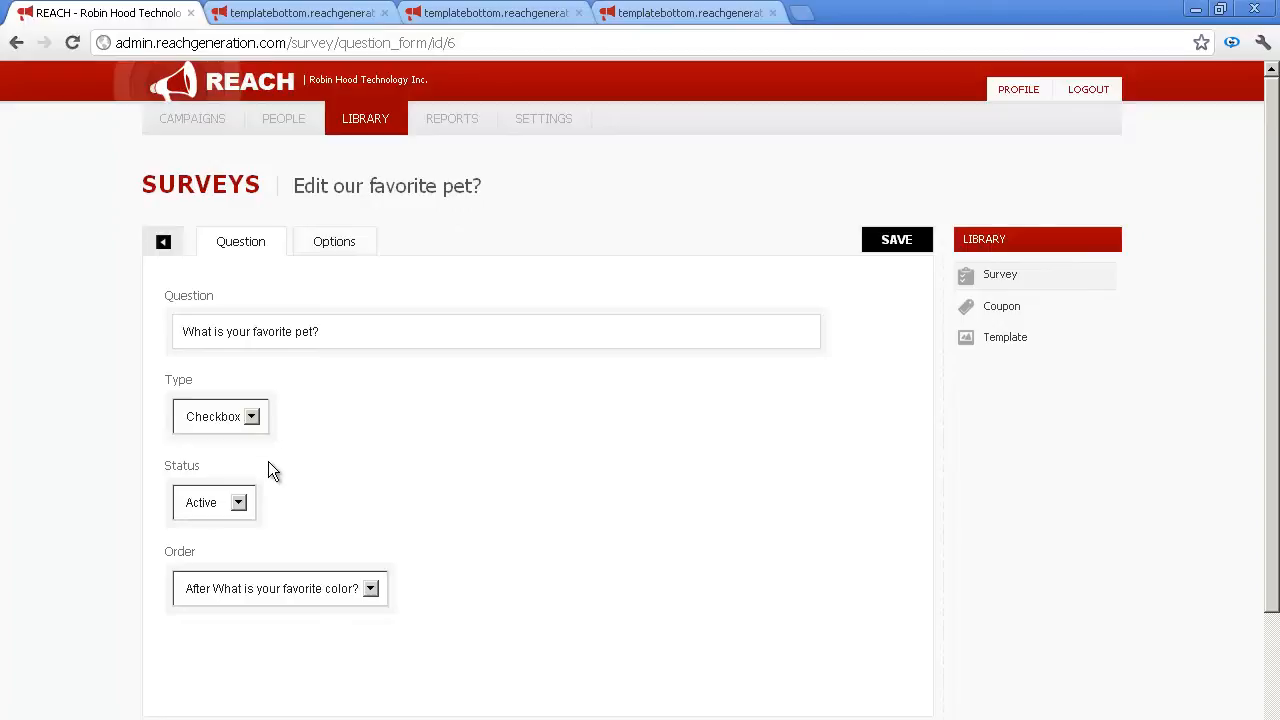
pyautogui.click(244, 502)
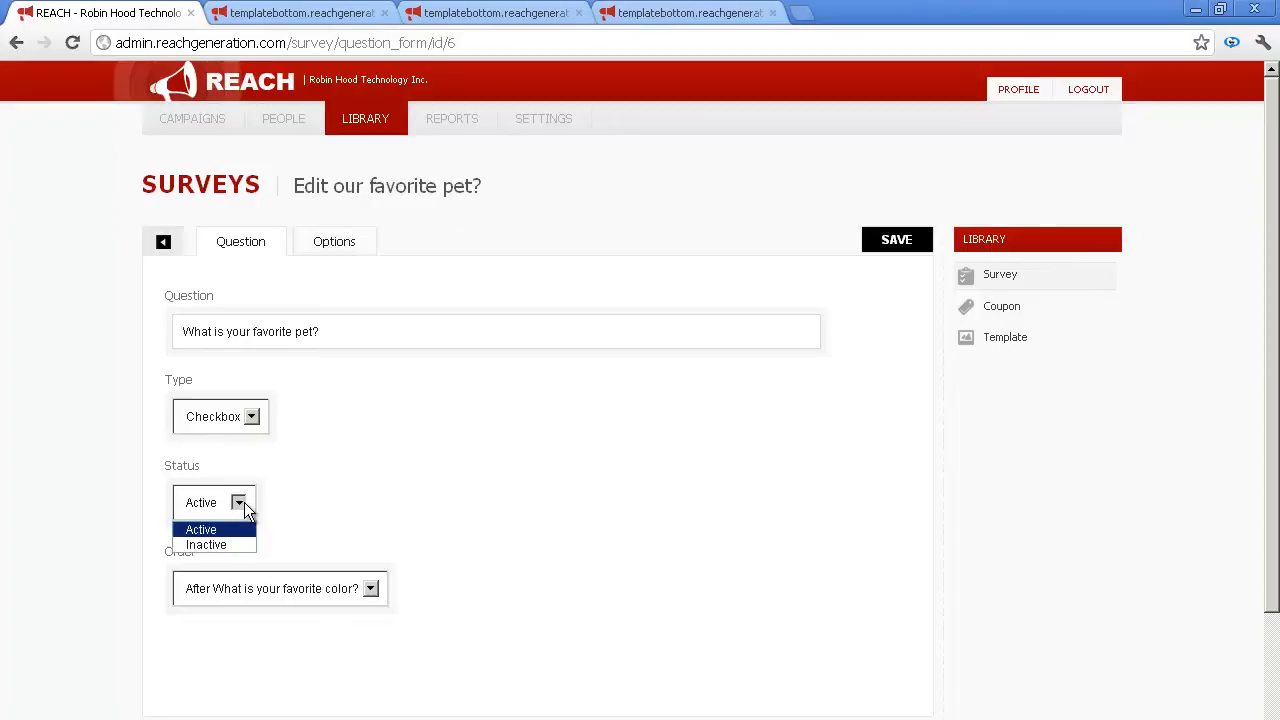
pyautogui.click(312, 556)
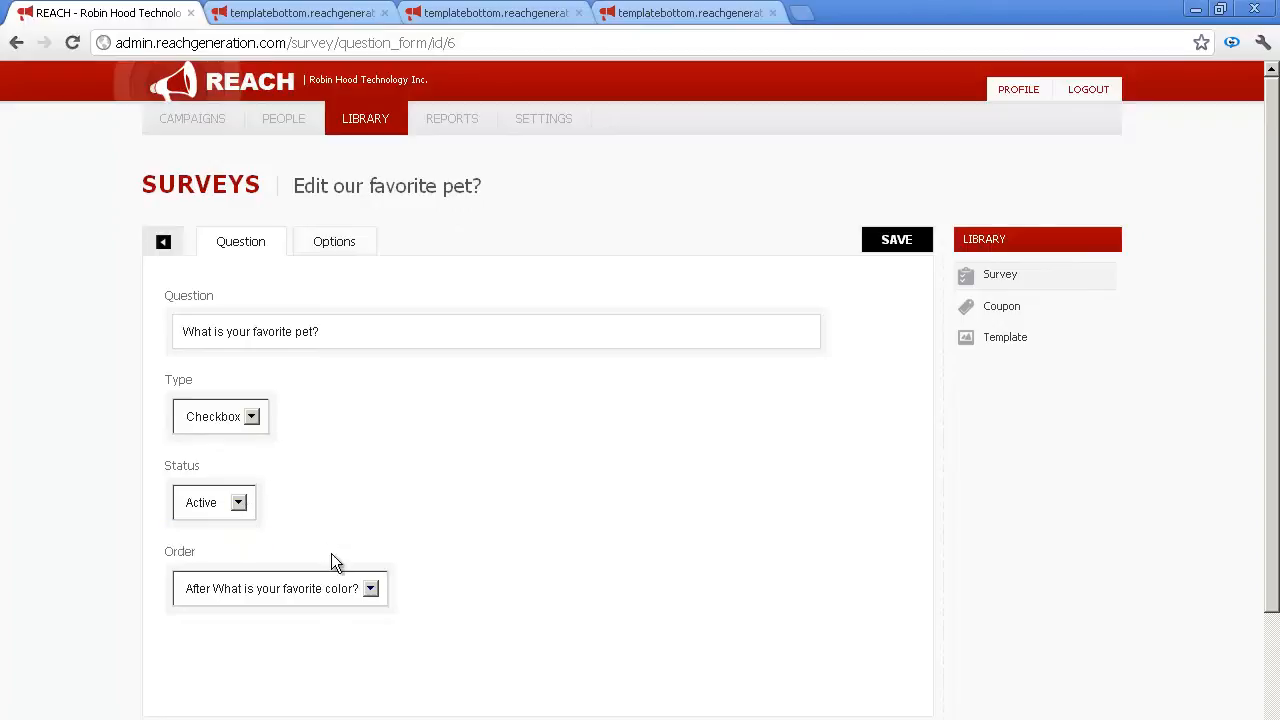
pyautogui.click(375, 589)
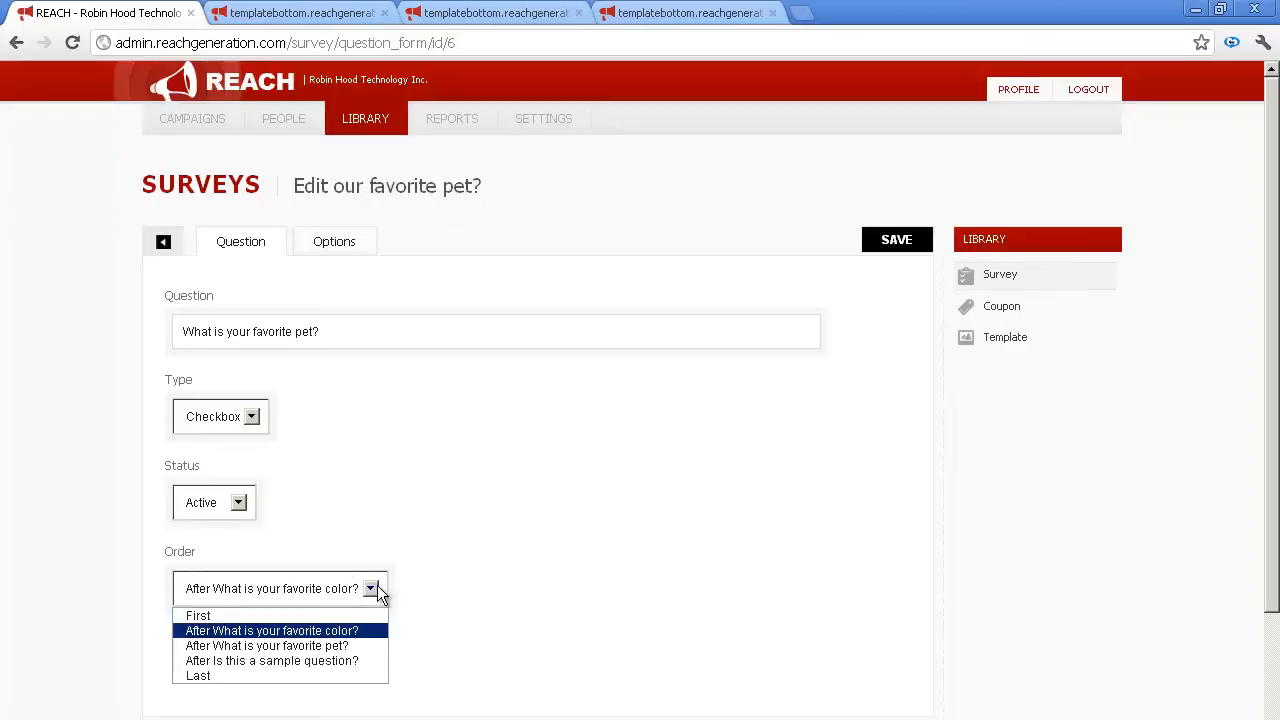
pyautogui.click(406, 588)
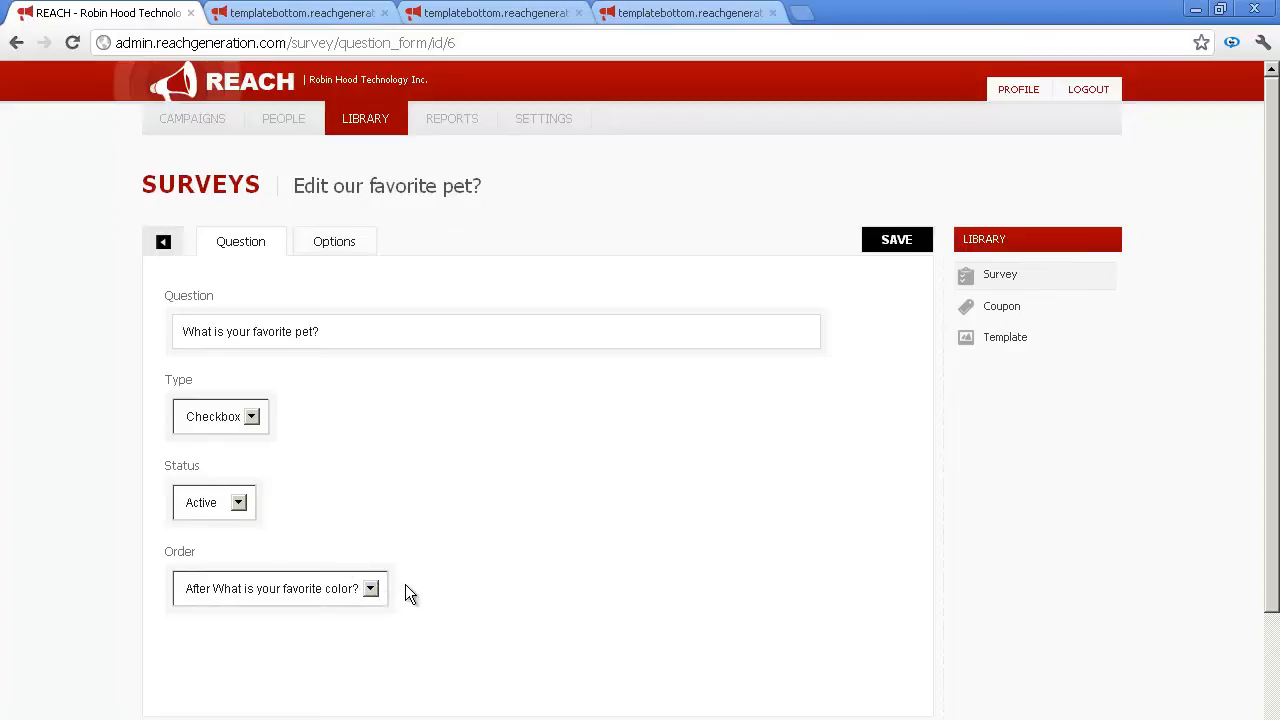
# Step: Examine the pet question's answer options through Option 16, and return to the question list without saving
pyautogui.click(333, 247)
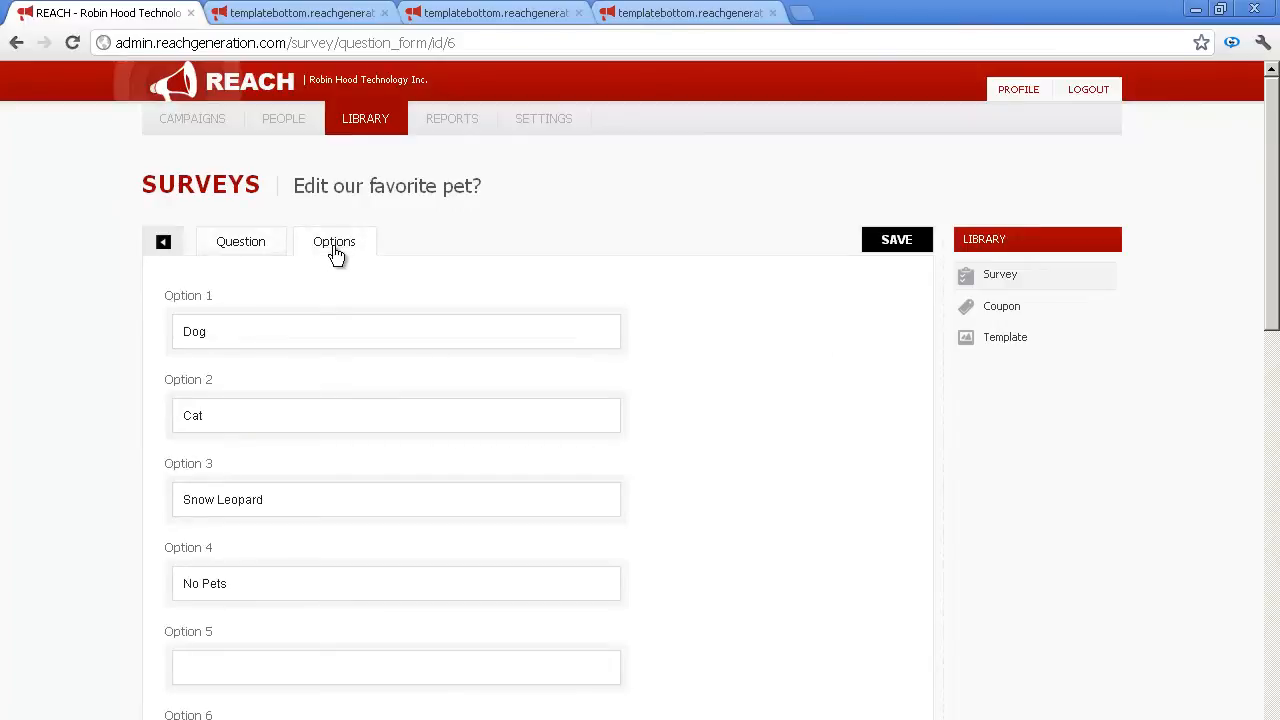
pyautogui.click(246, 326)
pyautogui.click(283, 494)
pyautogui.scroll(-7, 257, 576)
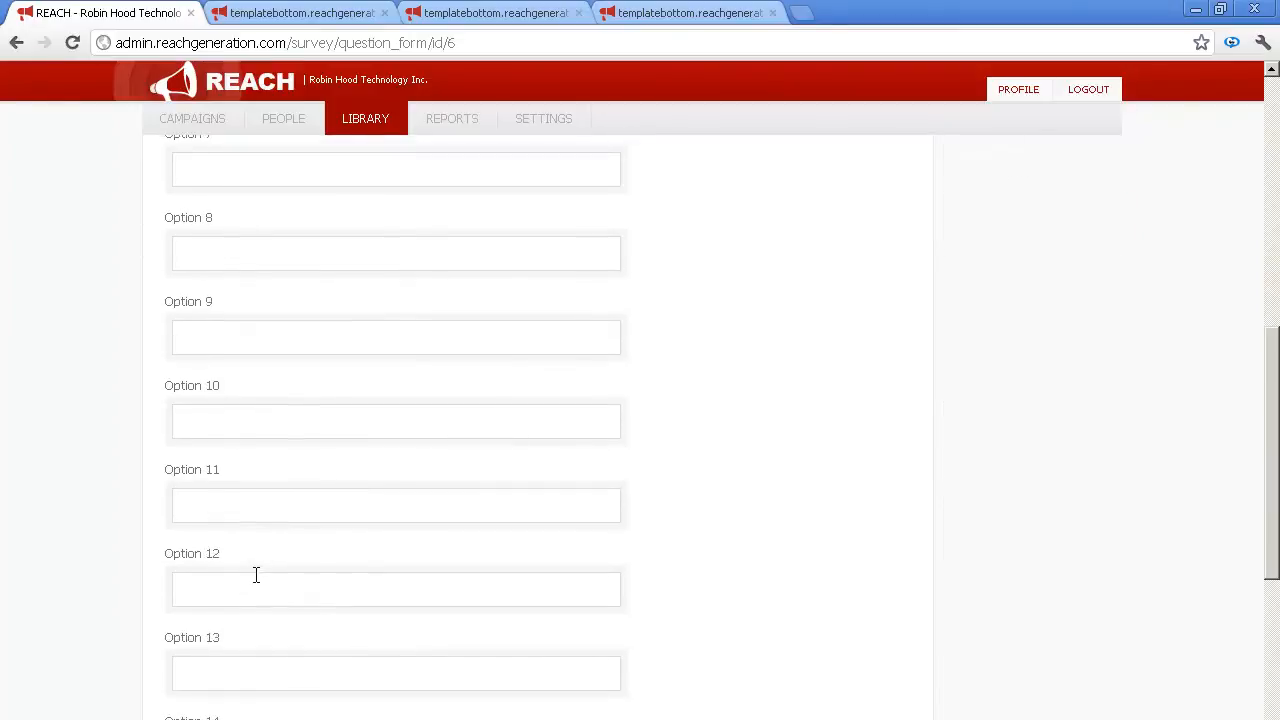
pyautogui.scroll(-4, 256, 575)
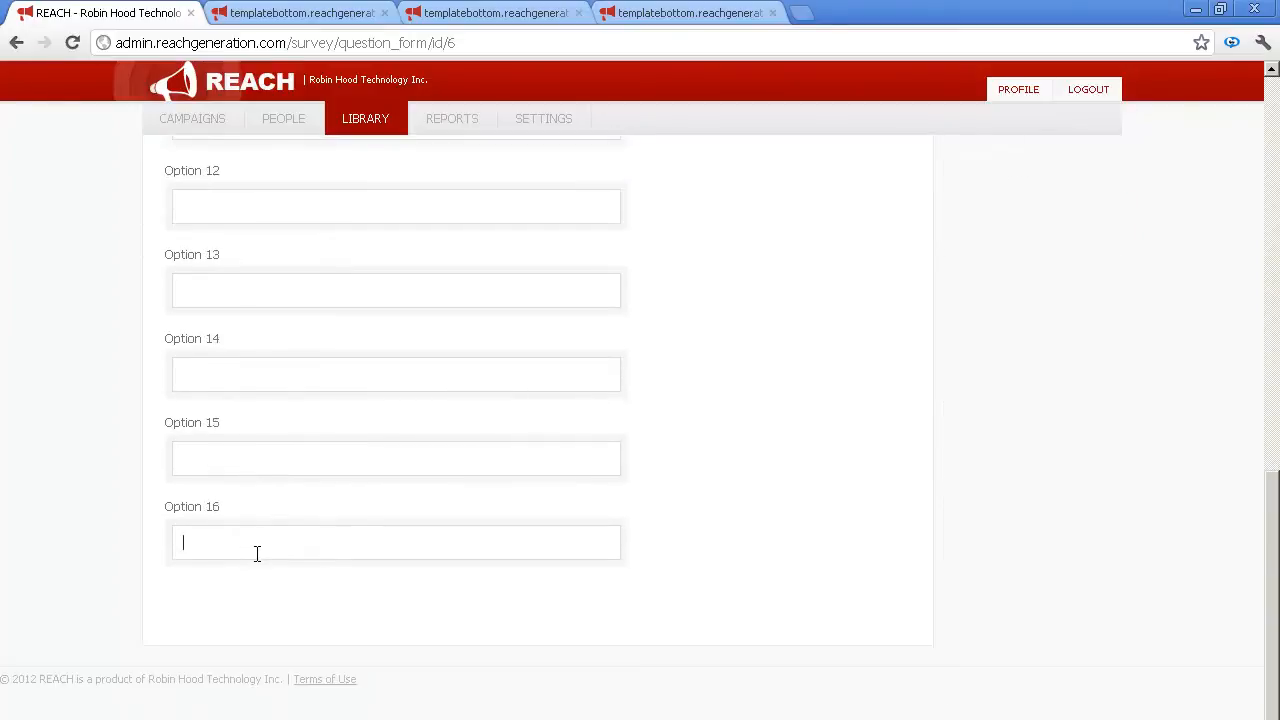
pyautogui.scroll(5, 257, 553)
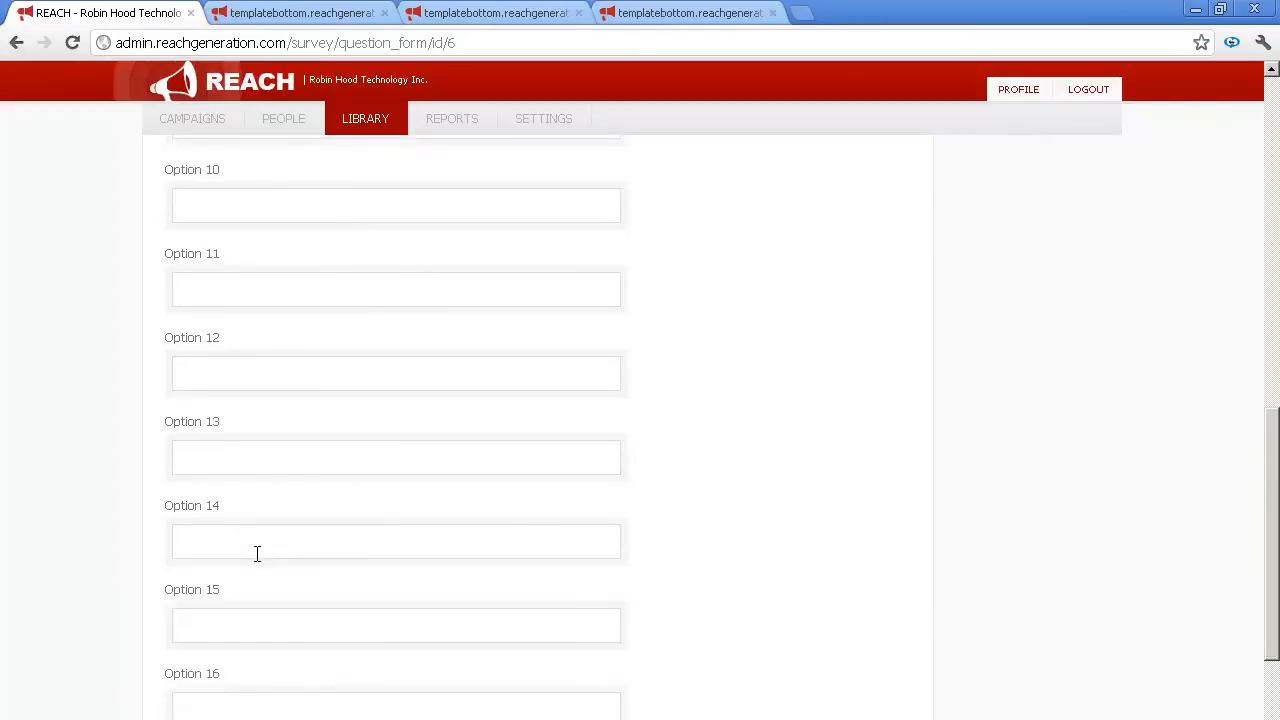
pyautogui.scroll(6, 255, 550)
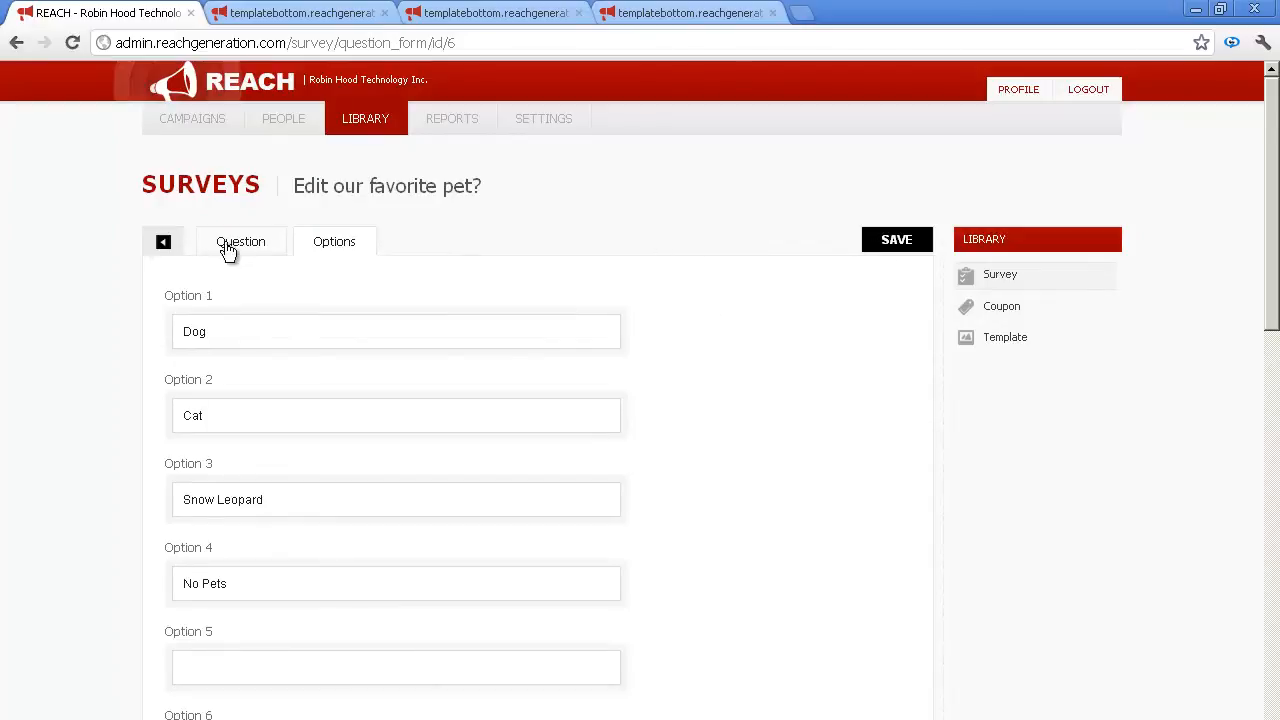
pyautogui.click(164, 246)
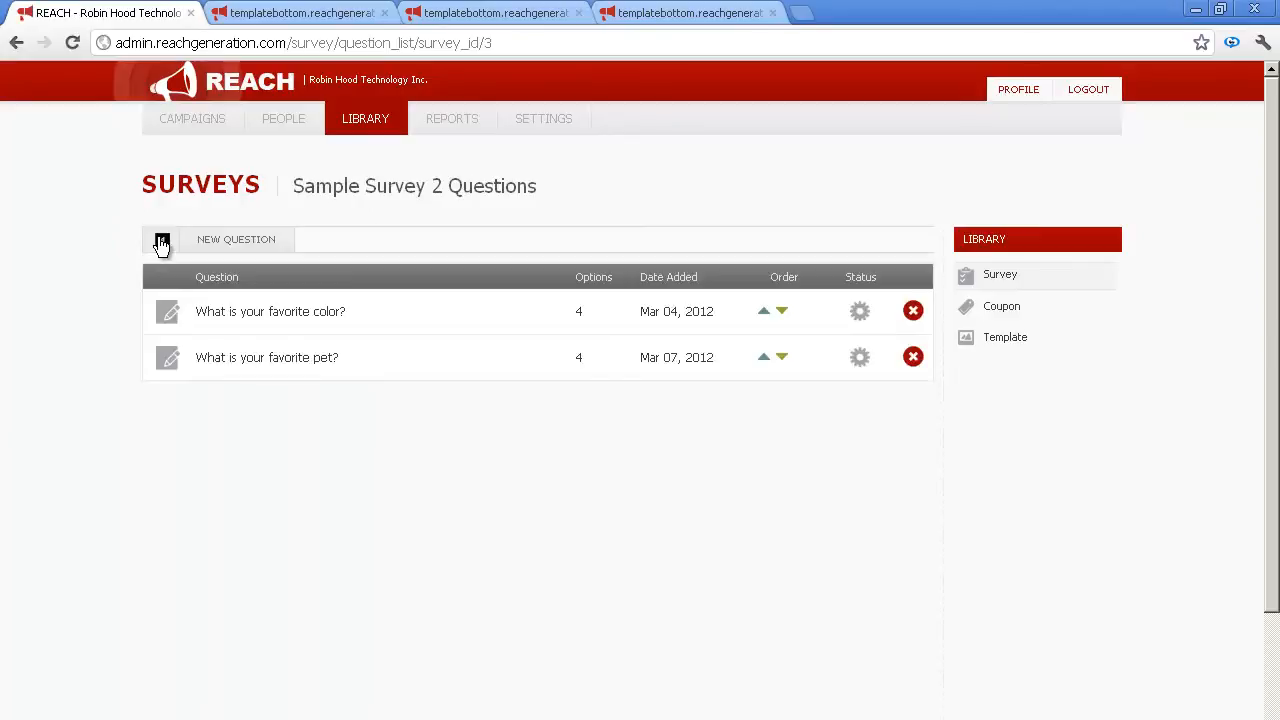
# Step: Create a new question "What are your favorite days of the week?" with type Checkbox and order Last
pyautogui.click(238, 254)
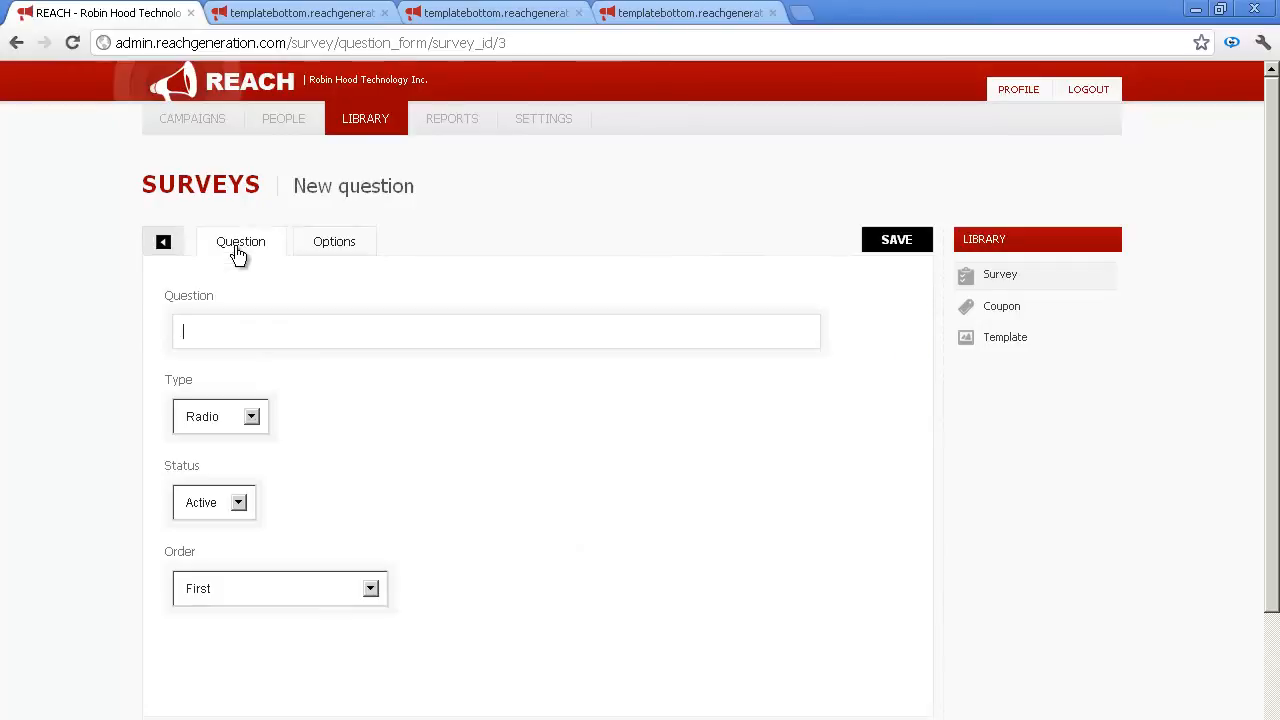
pyautogui.click(209, 341)
pyautogui.write('What are your favorite days of the week?')
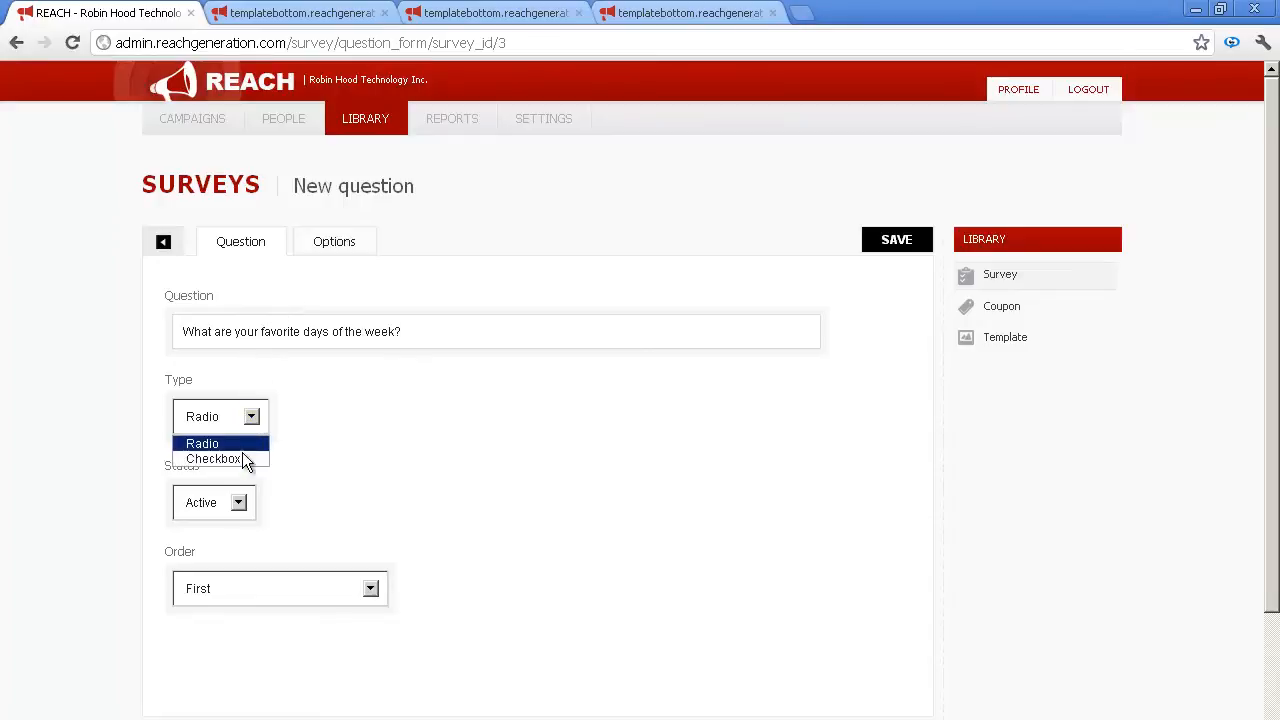
pyautogui.click(243, 457)
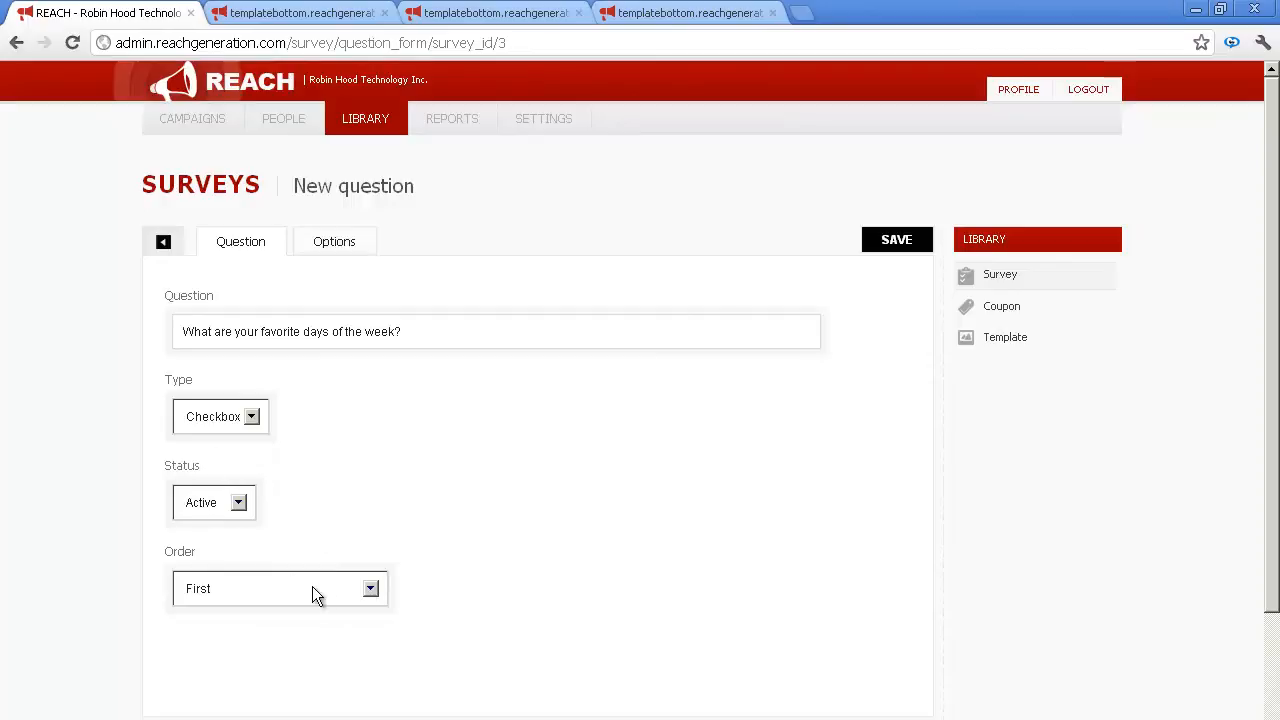
pyautogui.click(370, 589)
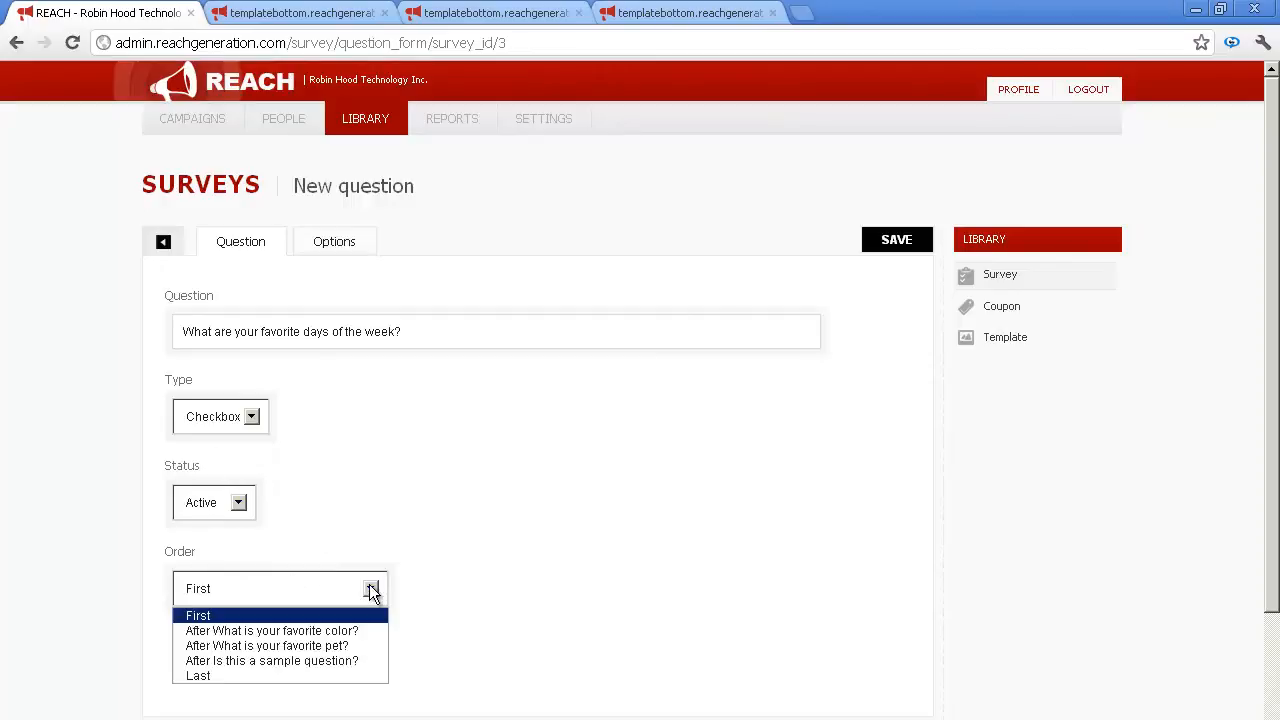
pyautogui.click(316, 675)
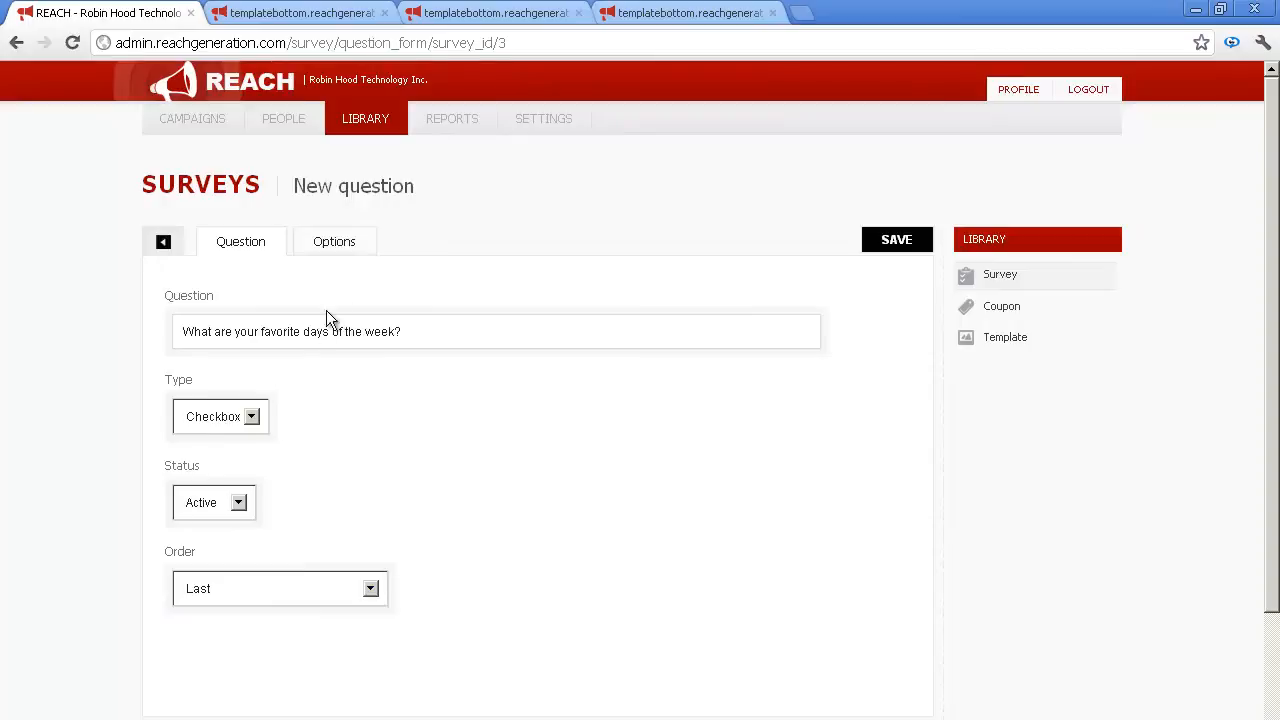
# Step: Enter Monday, Wednesday, Friday and Saturday as the new question's first four options, and save the question
pyautogui.click(340, 252)
pyautogui.click(265, 324)
pyautogui.write('Monday')
pyautogui.press('Tab')
pyautogui.write('Wedne')
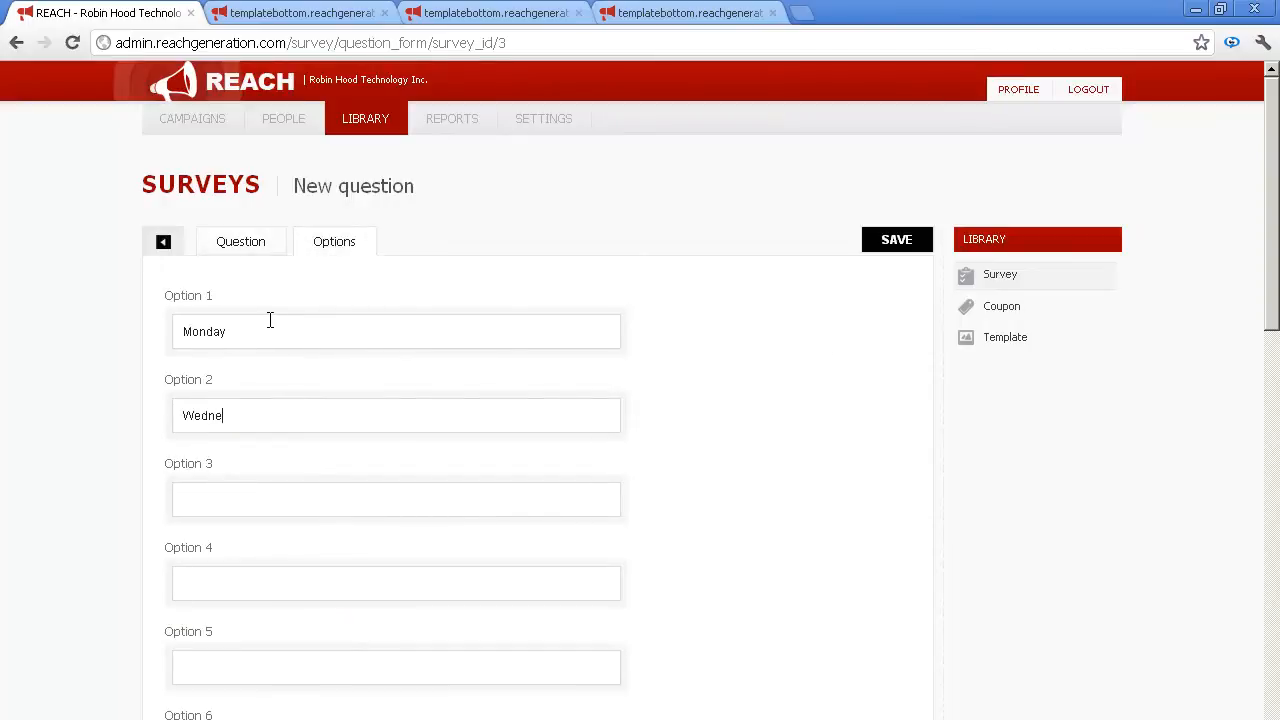
pyautogui.write('sday')
pyautogui.press('Tab')
pyautogui.write('Friday')
pyautogui.press('Tab')
pyautogui.write('Saturday')
pyautogui.click(887, 246)
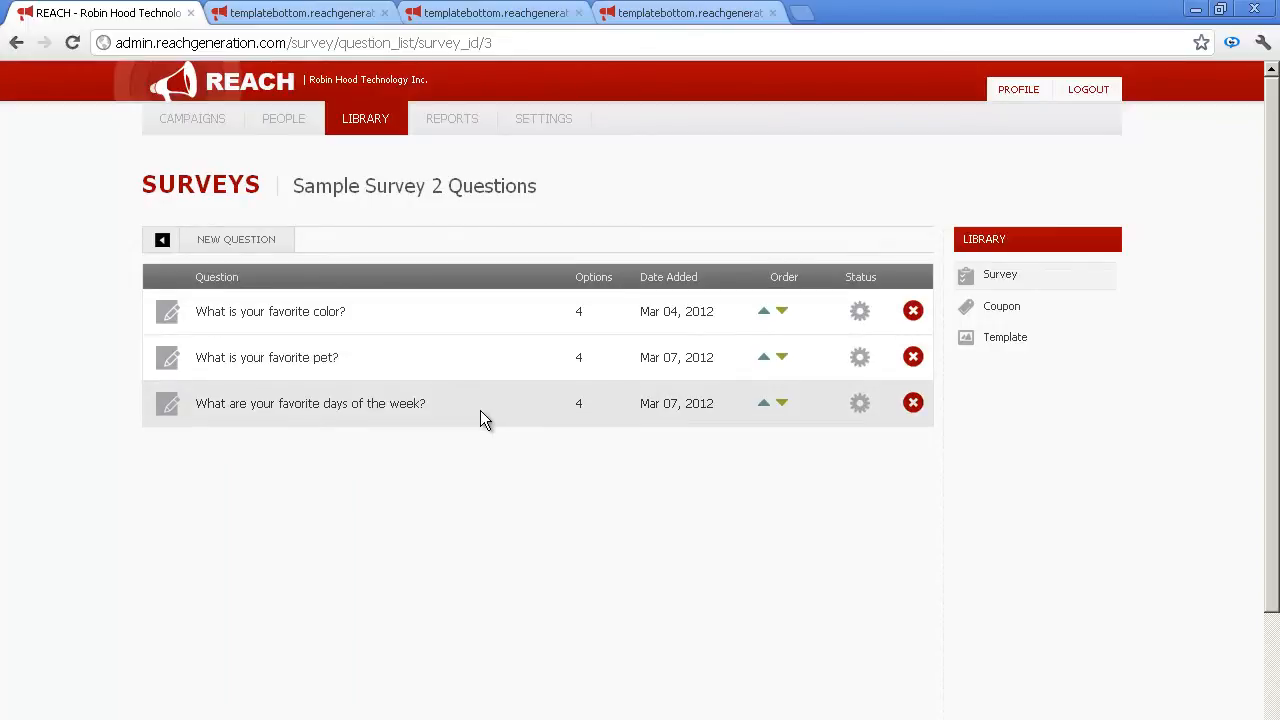
# Step: Move the "What are your favorite days of the week?" question one place up, above the pet question
pyautogui.click(764, 405)
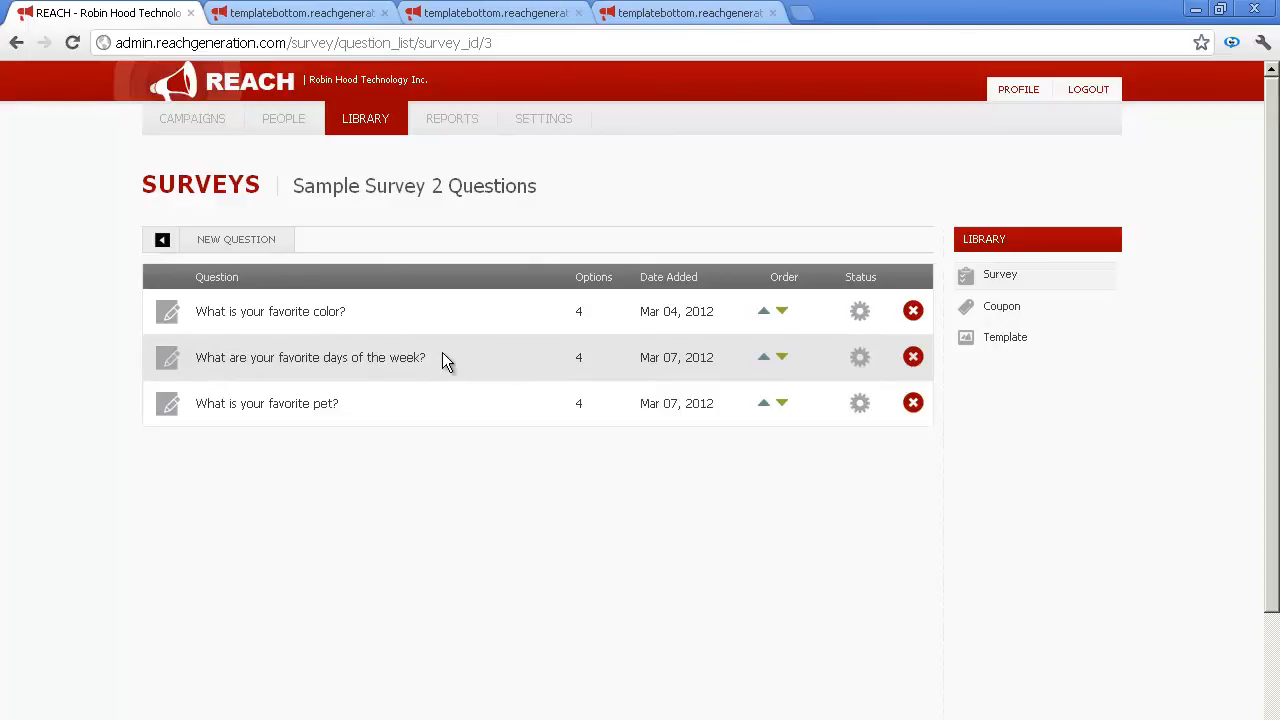
# Step: Switch to the live campaign page and submit the survey questions, choosing Friday and Saturday as favorite days and Snow Leopard as favorite pet
pyautogui.click(162, 240)
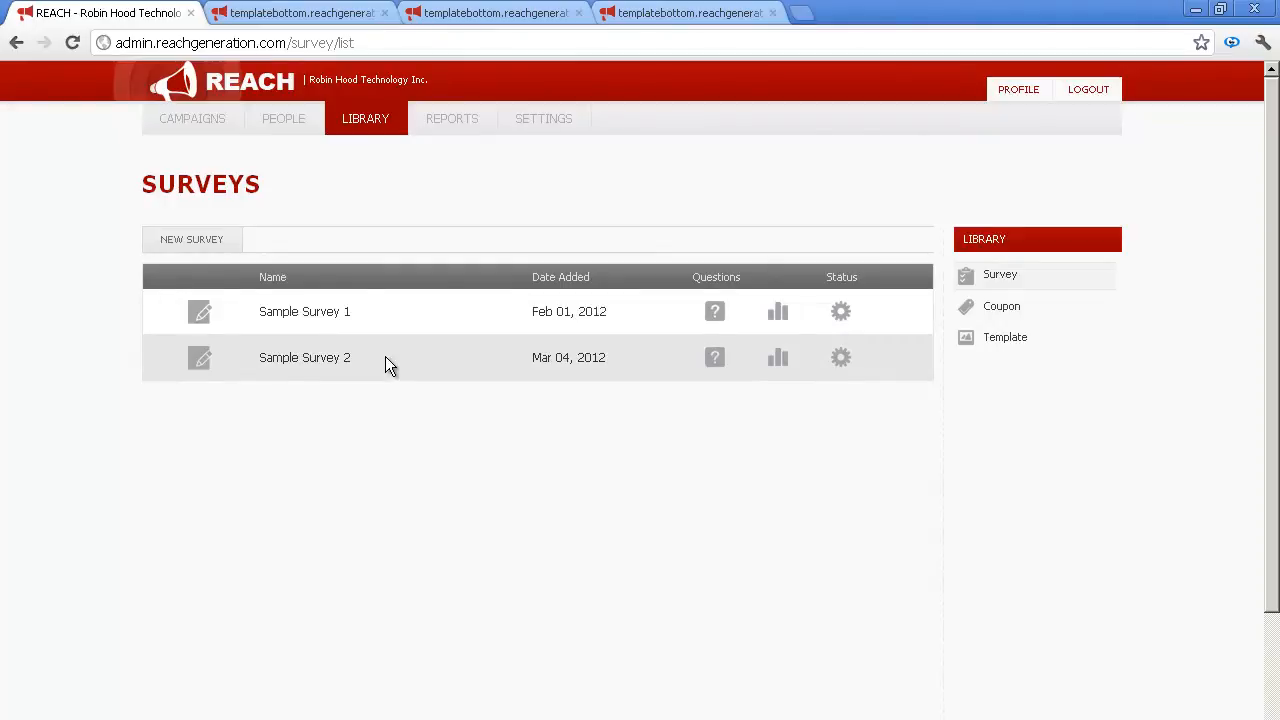
pyautogui.click(638, 18)
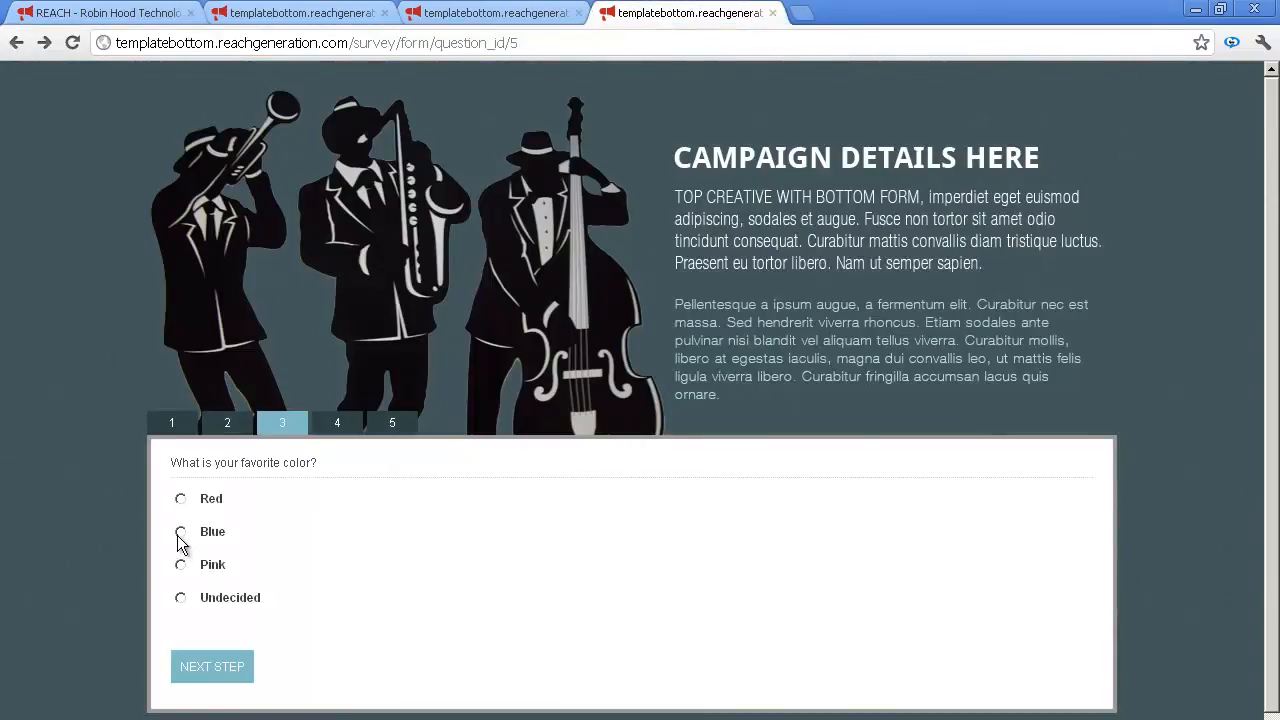
pyautogui.click(190, 668)
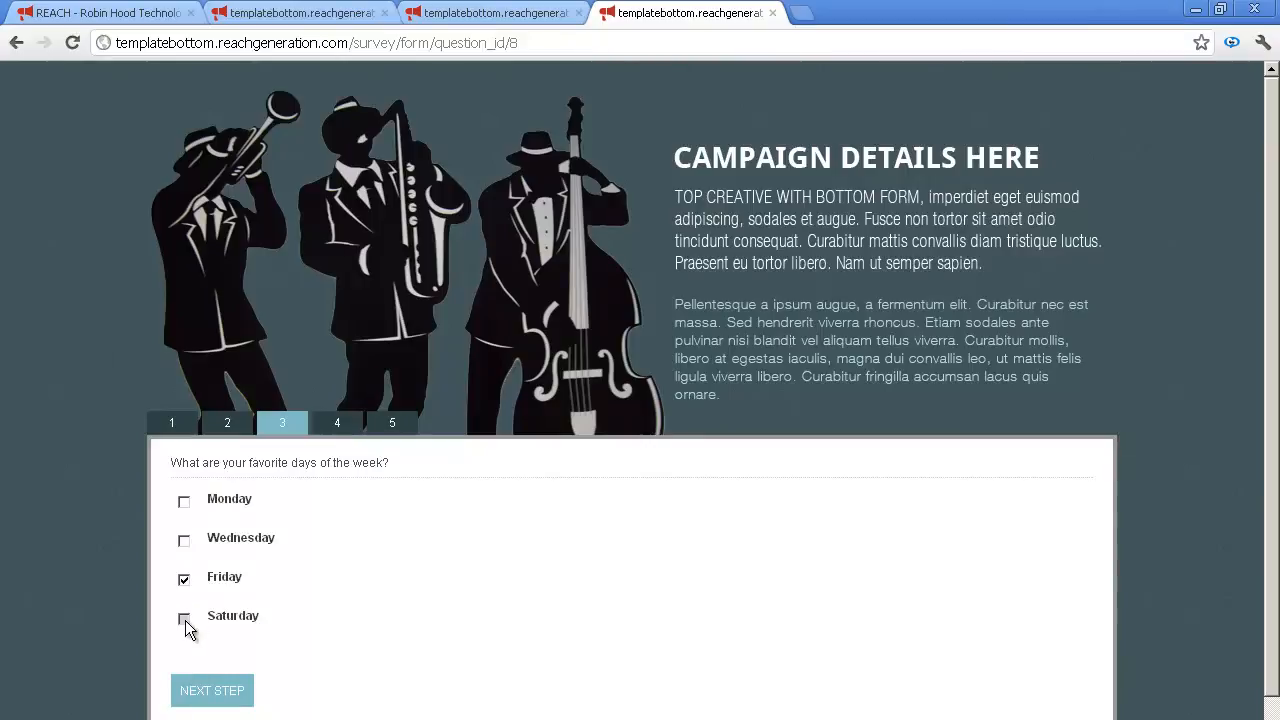
pyautogui.click(206, 688)
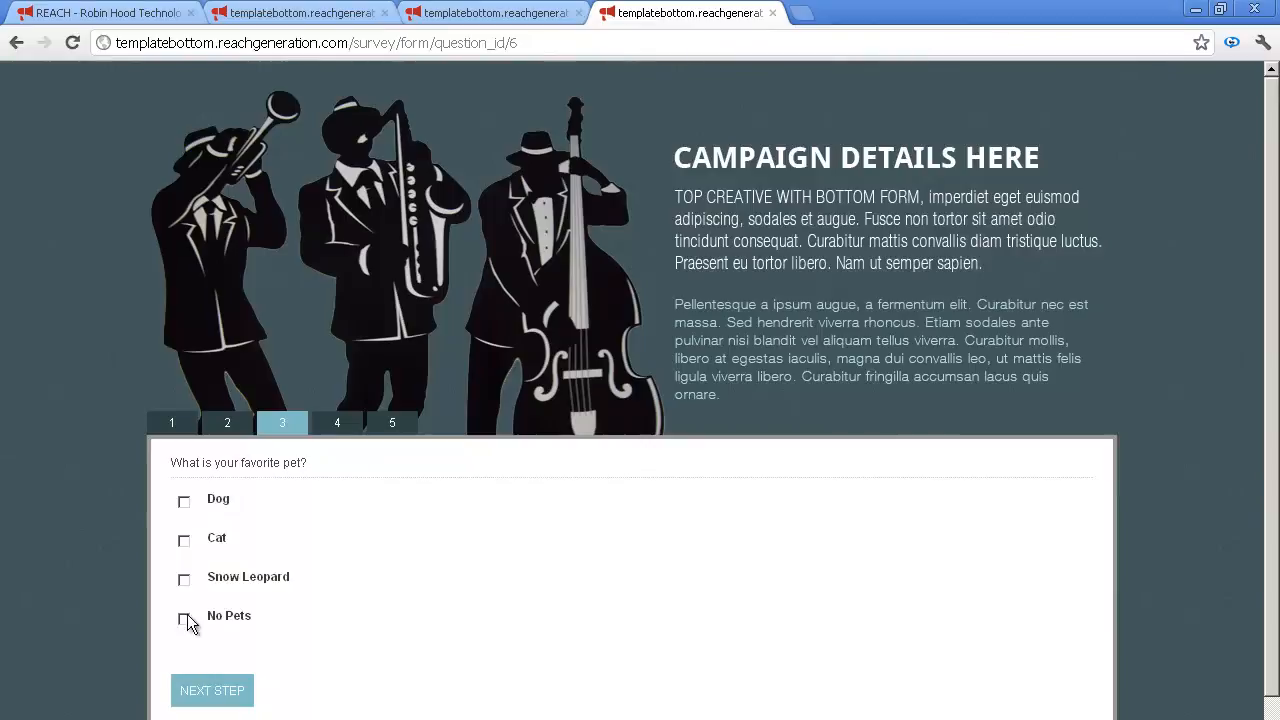
pyautogui.click(183, 581)
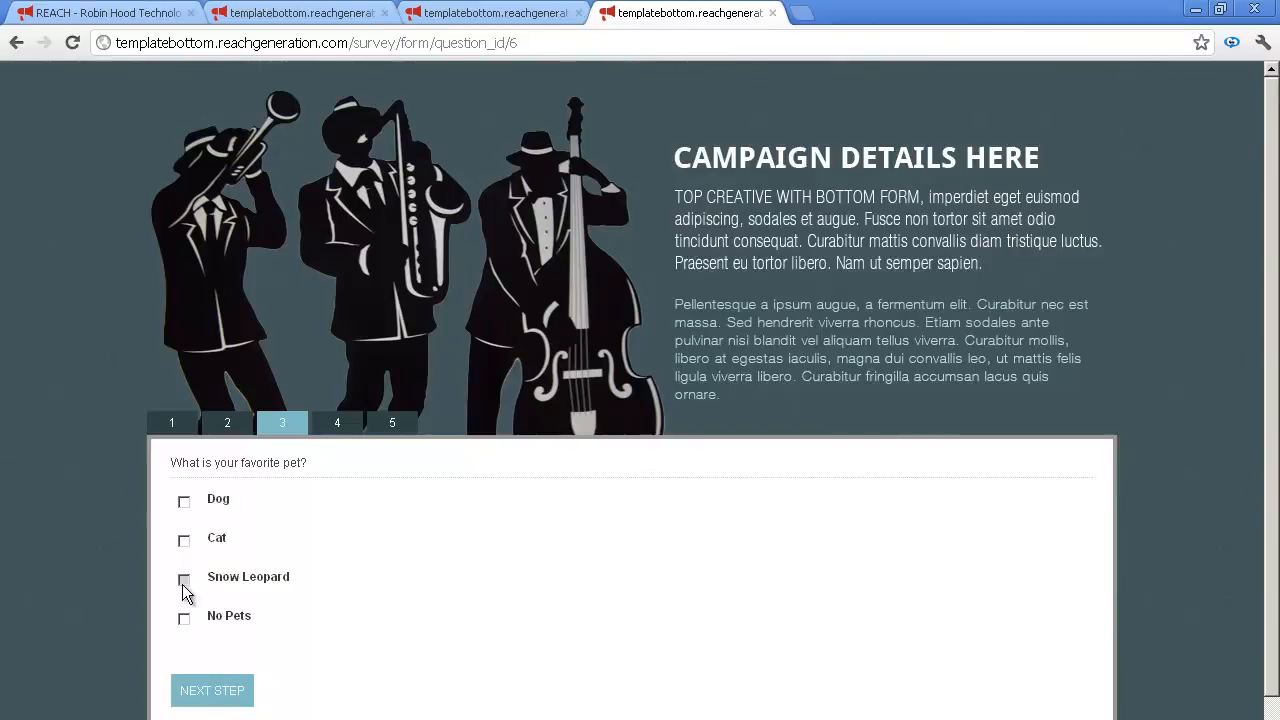
pyautogui.click(203, 692)
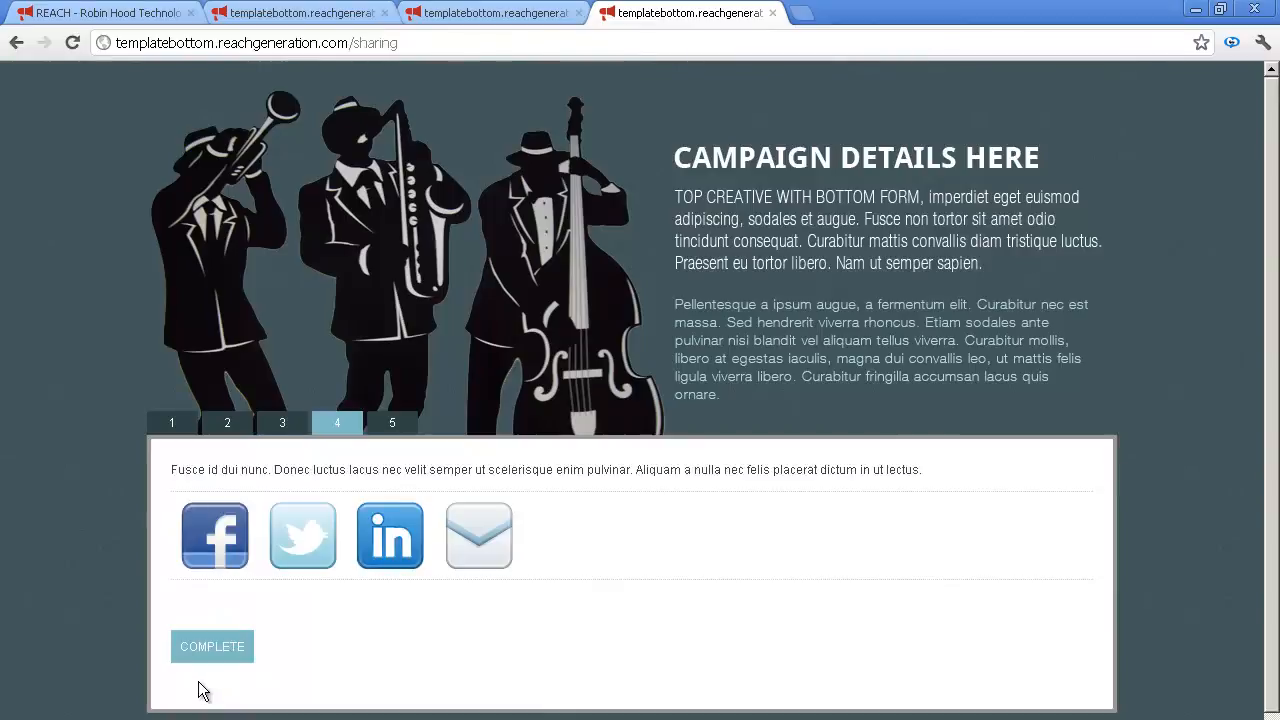
# Step: Switch back to the REACH admin site, view the blank new survey form, and return to the survey list without saving
pyautogui.click(116, 14)
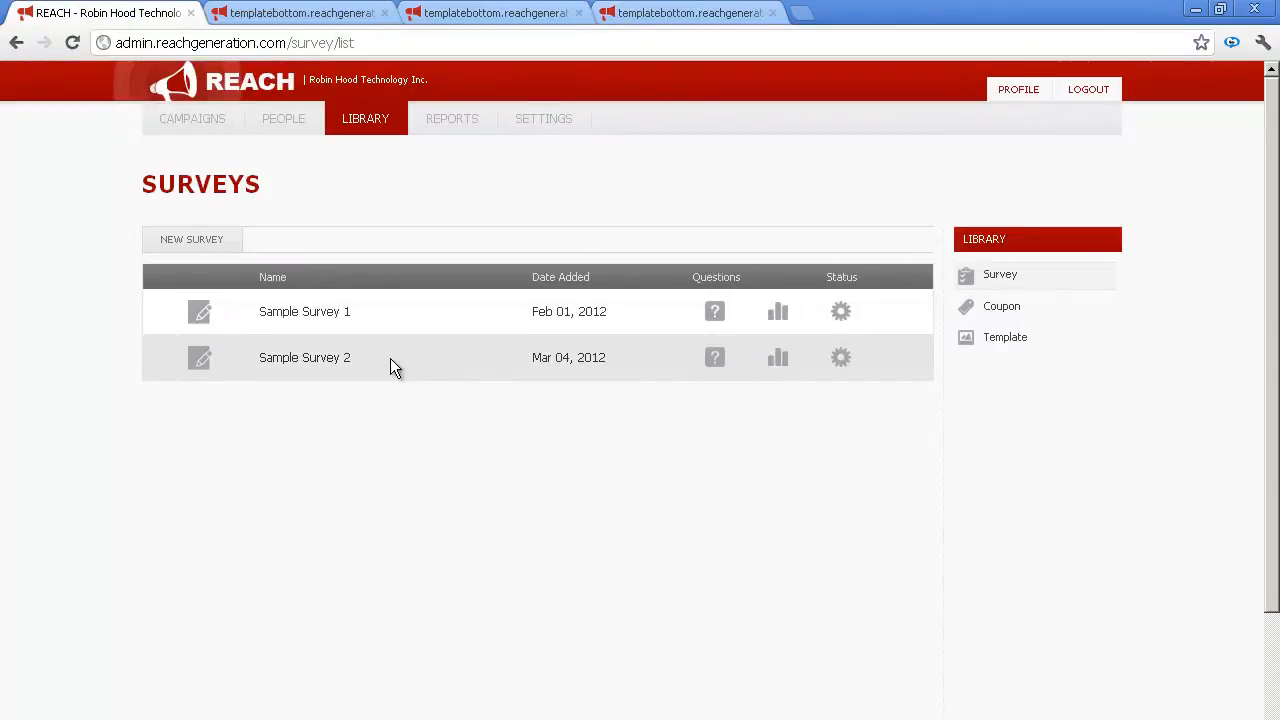
pyautogui.click(200, 250)
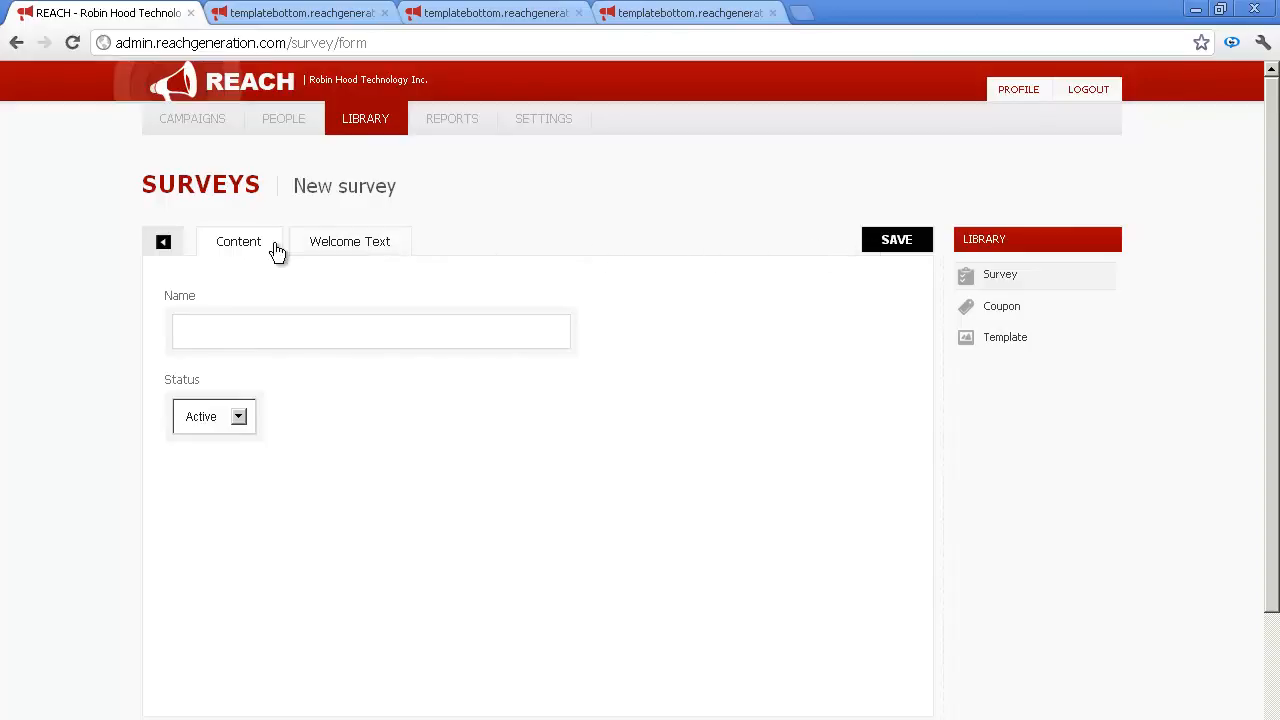
pyautogui.click(163, 245)
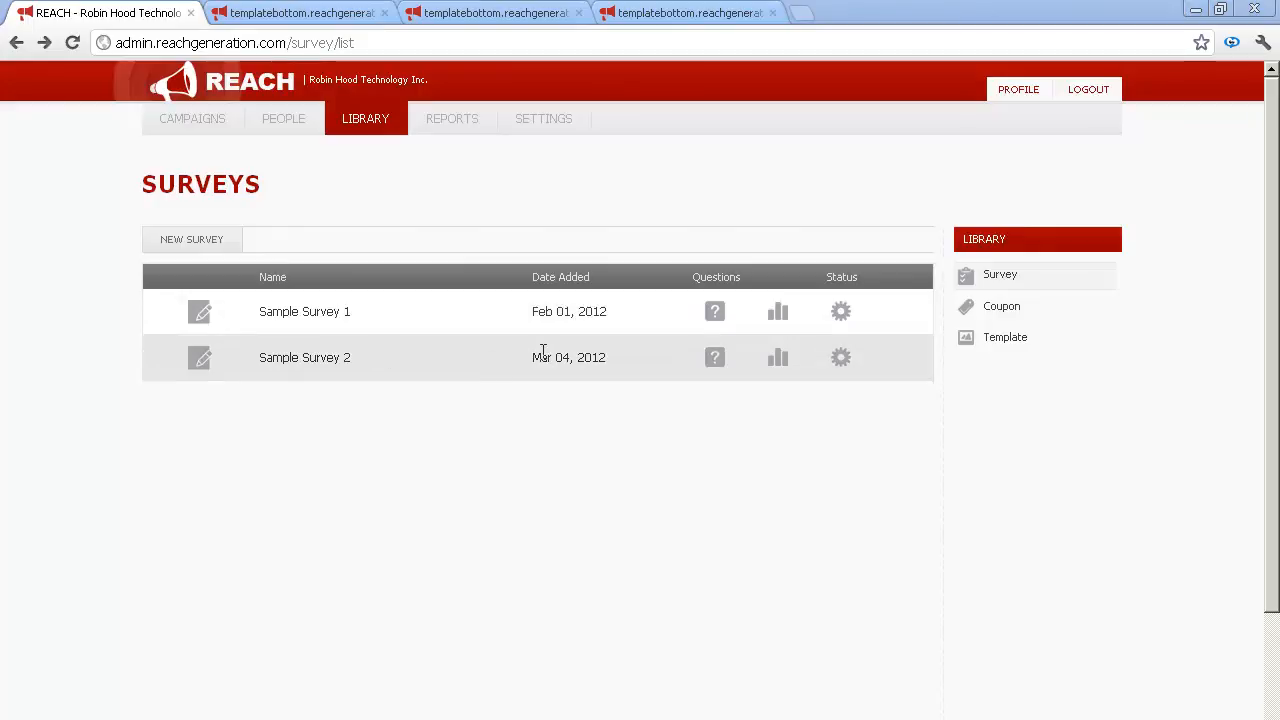
# Step: Examine Sample Survey 2's analytics, including submissions by campaign and the responses for each question, and return to the survey list
pyautogui.click(778, 361)
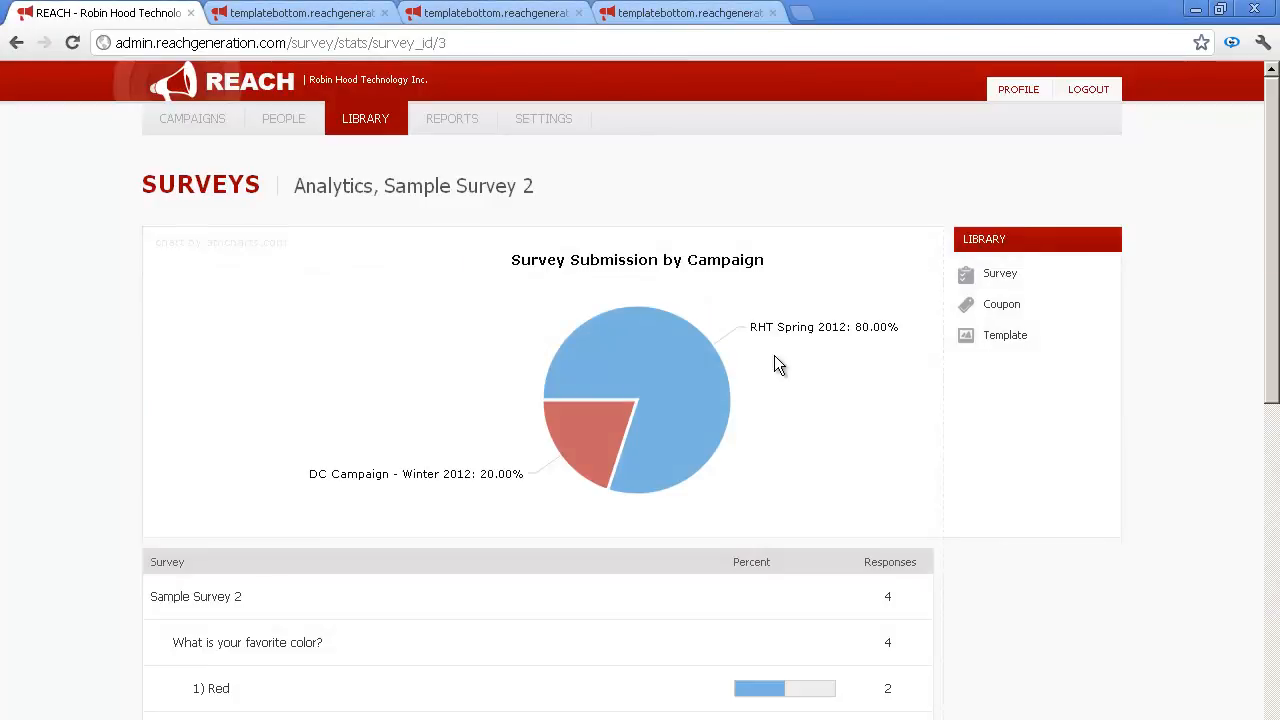
pyautogui.moveTo(445, 485)
pyautogui.scroll(-5, 423, 490)
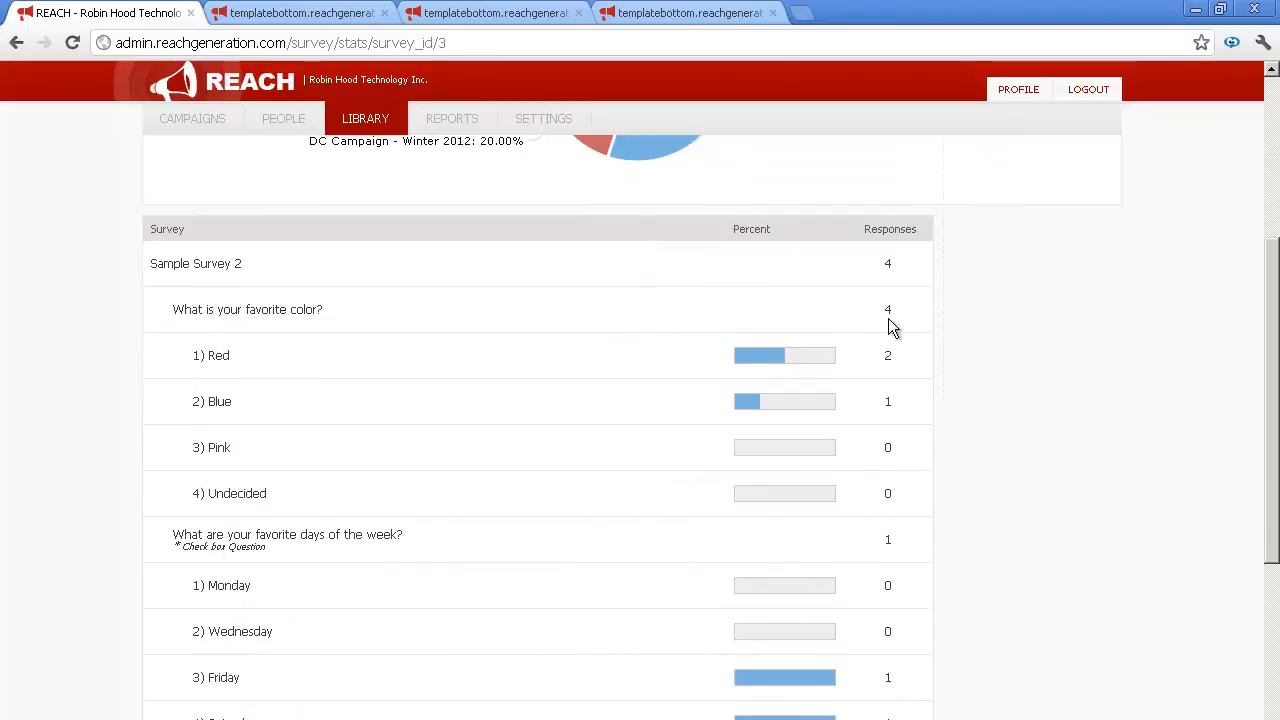
pyautogui.scroll(-5, 892, 410)
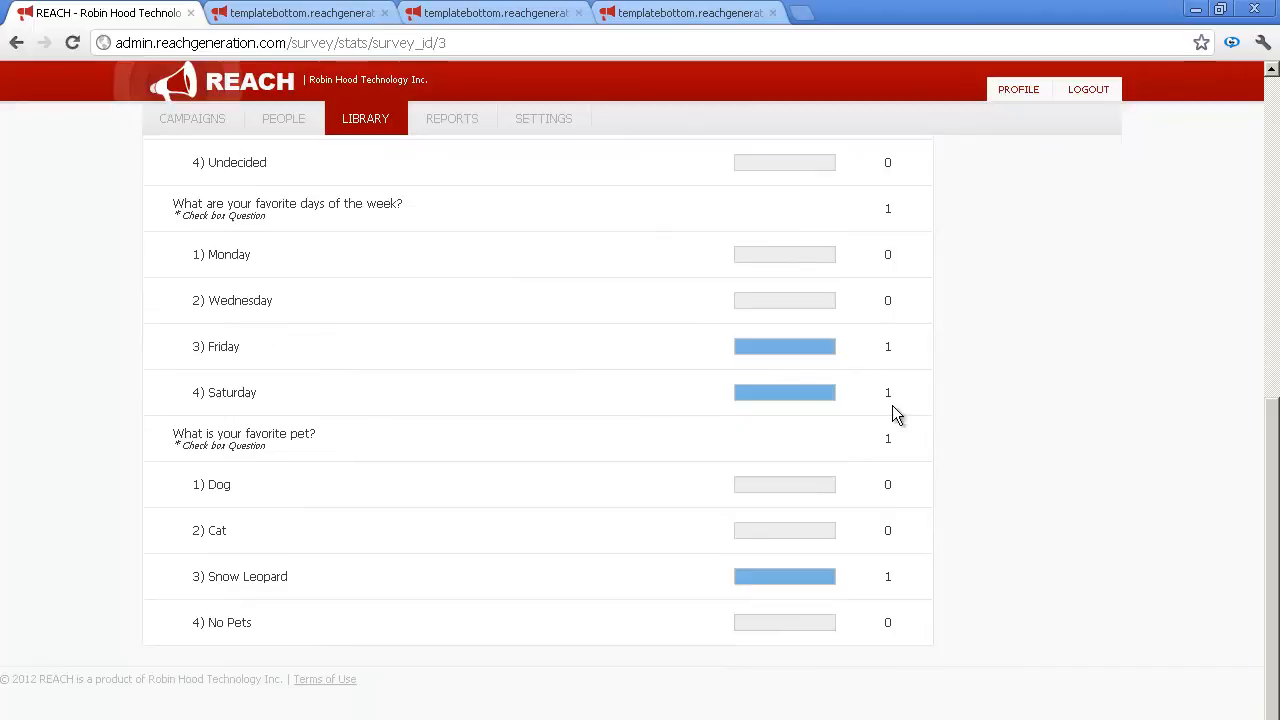
pyautogui.scroll(3, 893, 409)
pyautogui.scroll(7, 892, 406)
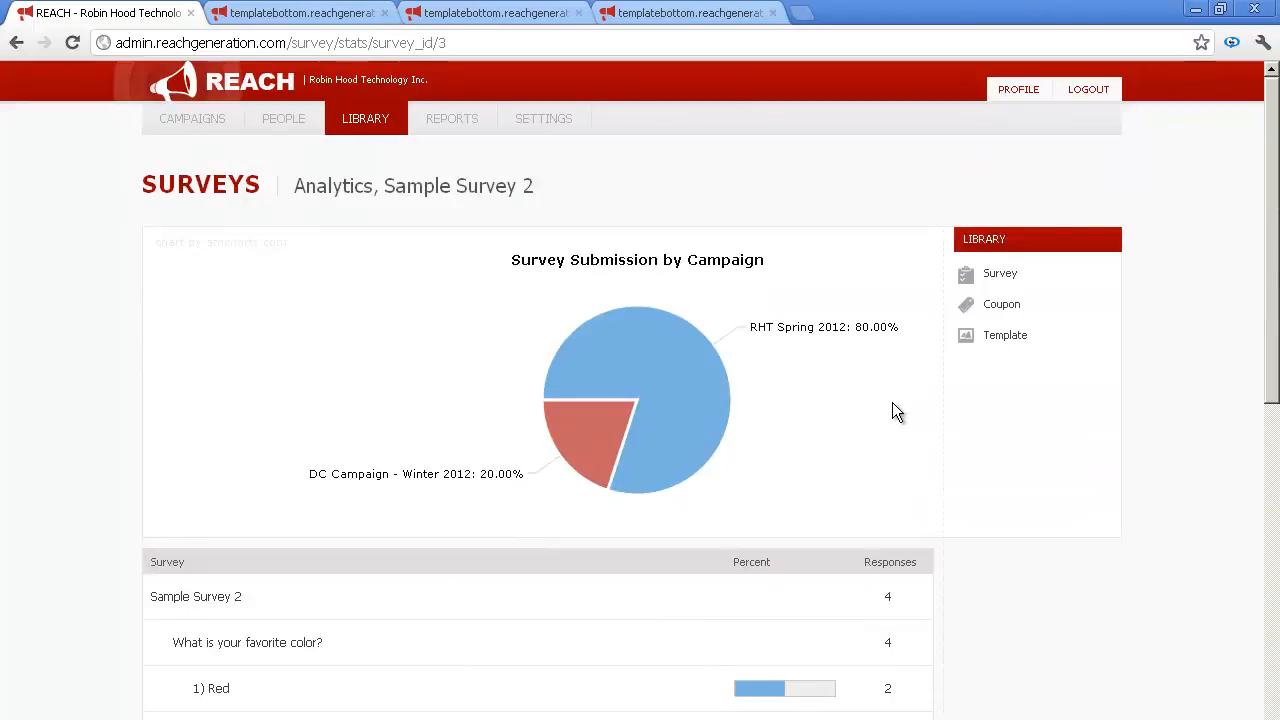
pyautogui.click(1004, 278)
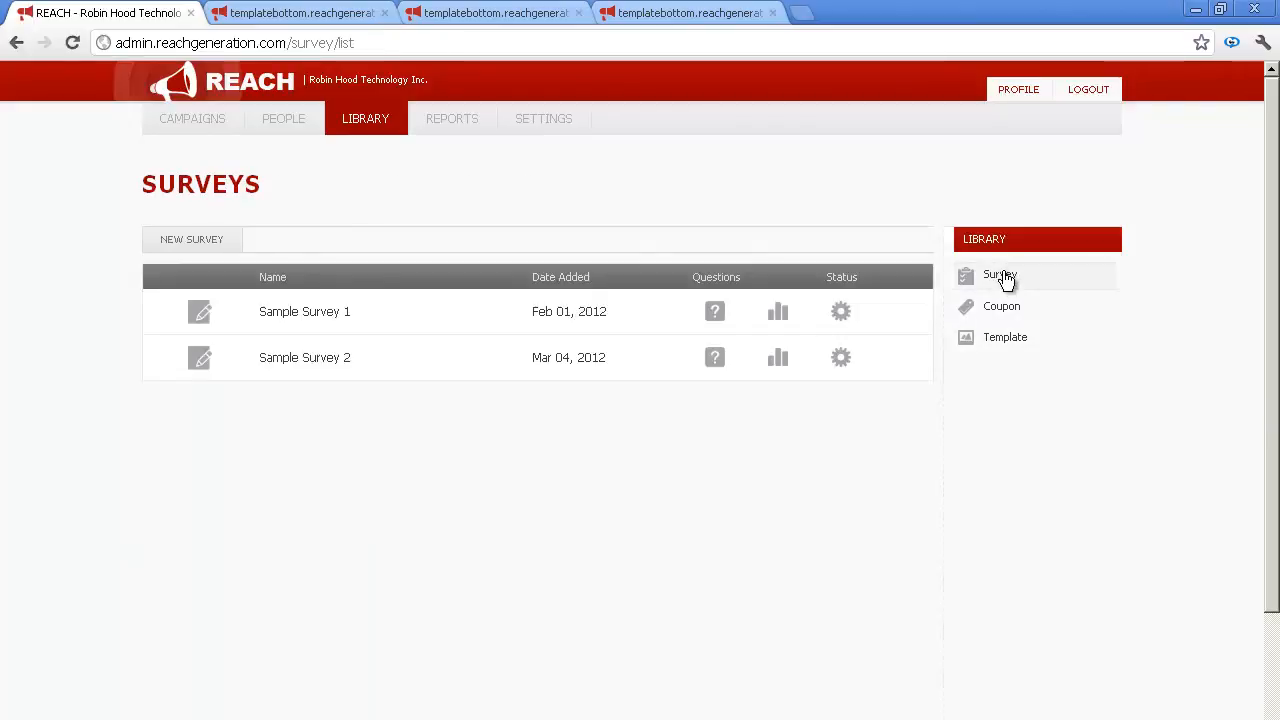